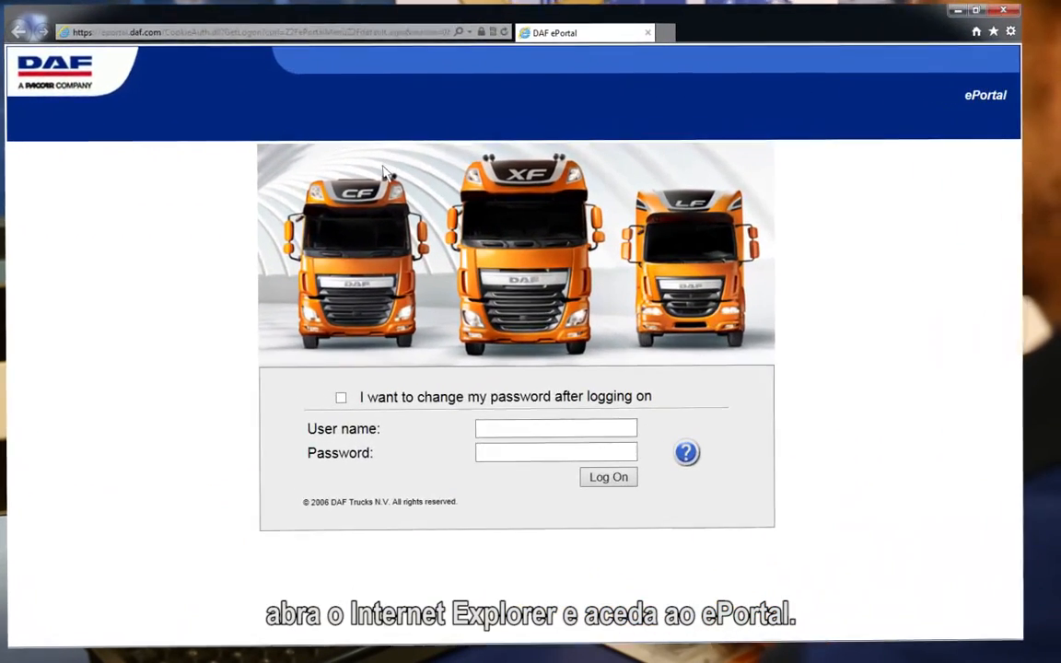
# Log on to the DAF ePortal as DAVIE4user with the account password
pyautogui.click(491, 440)
pyautogui.write('DAVIE4user')
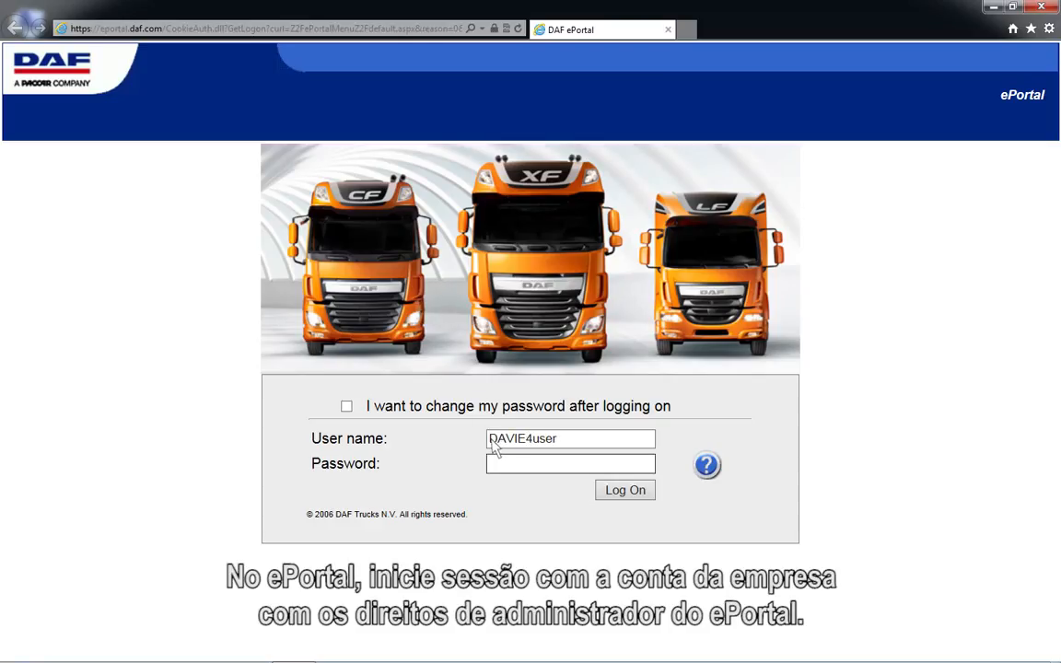
pyautogui.click(494, 465)
pyautogui.write('******')
pyautogui.click(631, 503)
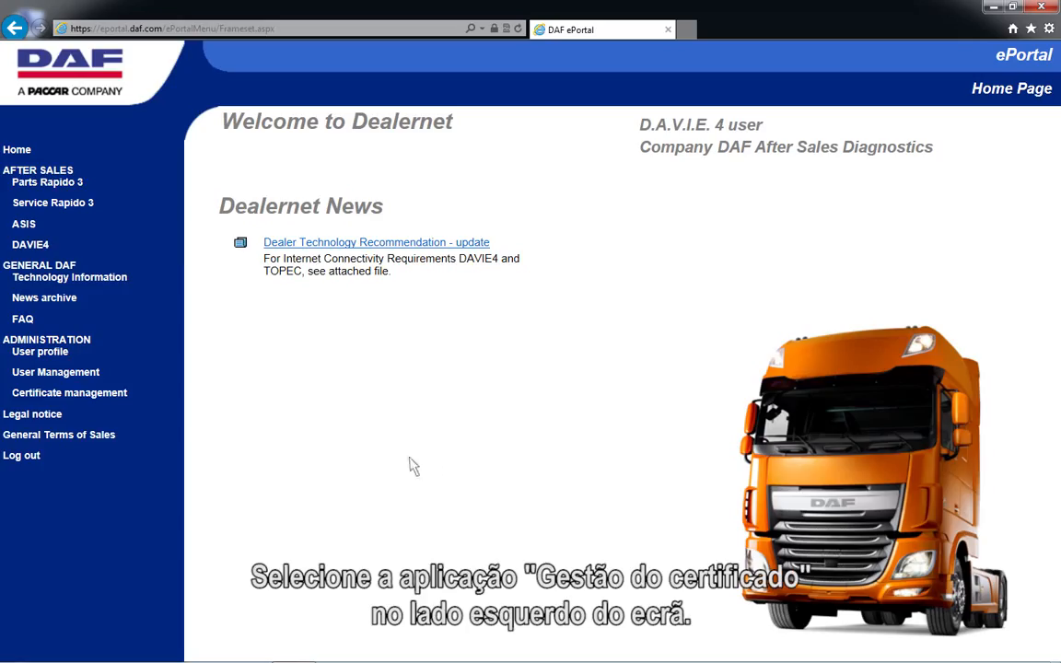
# Renew the listed certificate in the ePortal's certificate management and save the resulting .pfx file
pyautogui.click(65, 398)
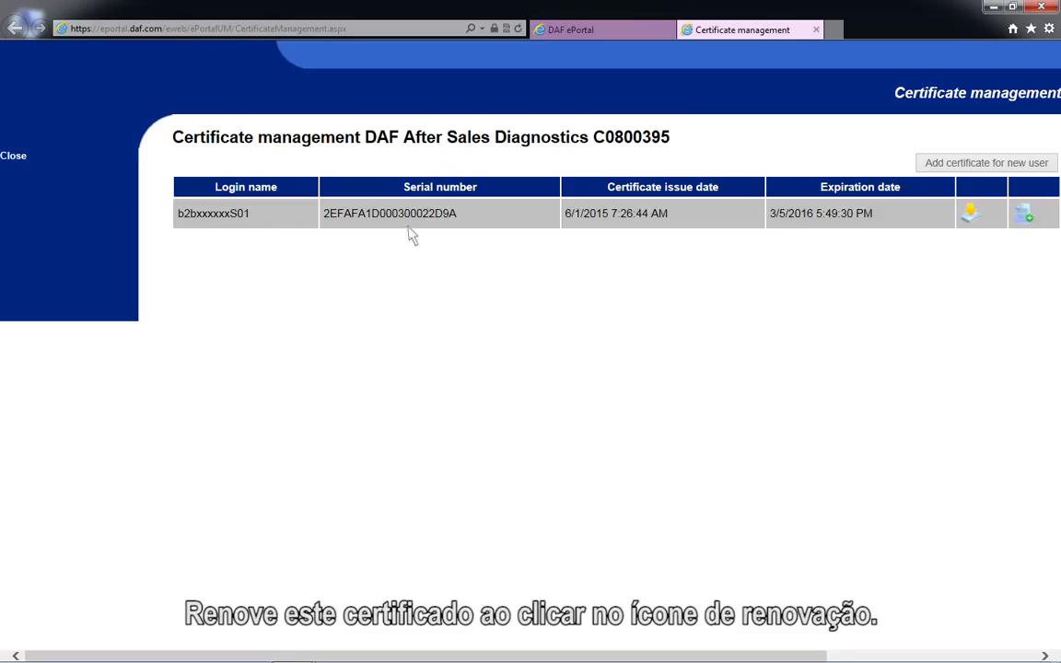
pyautogui.click(1024, 228)
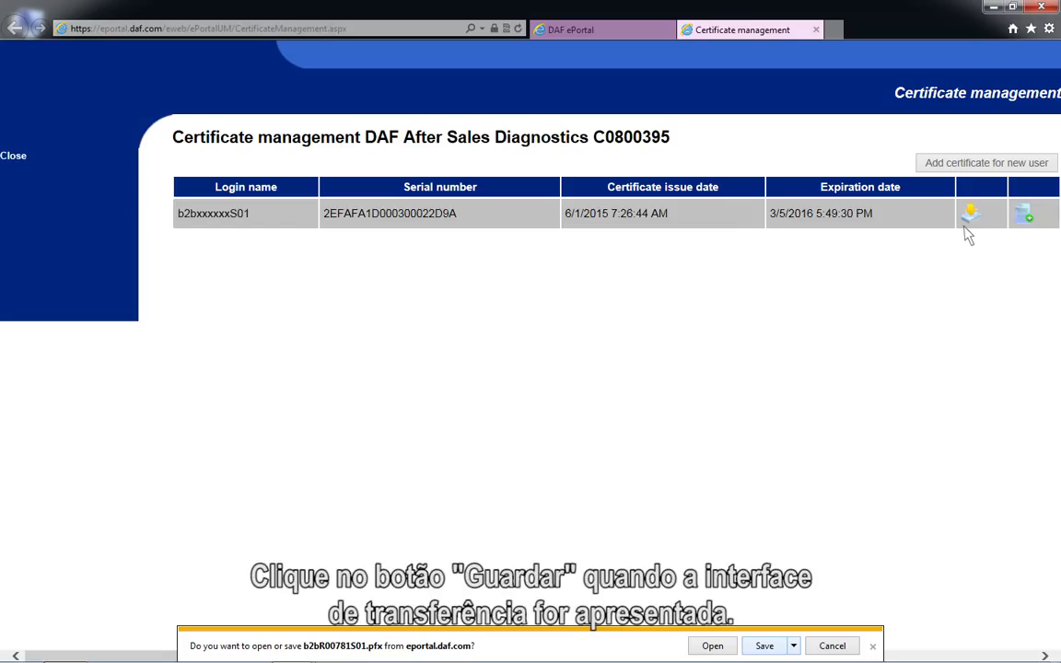
pyautogui.click(779, 647)
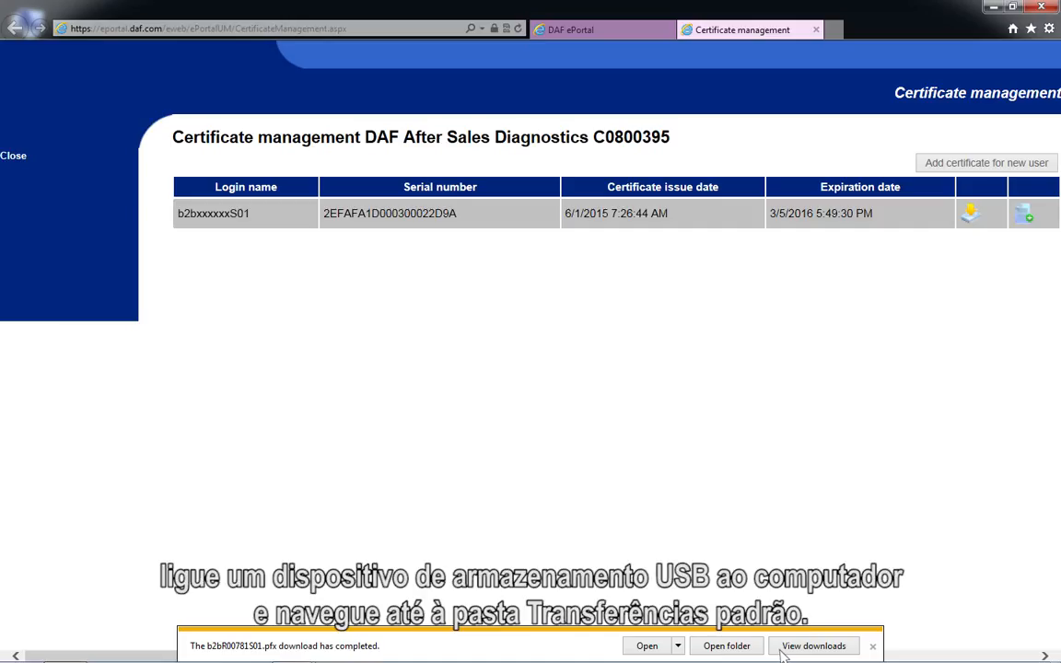
# Copy the downloaded .pfx certificate from the Downloads folder to the root of USB DRIVE (F:)
pyautogui.click(726, 646)
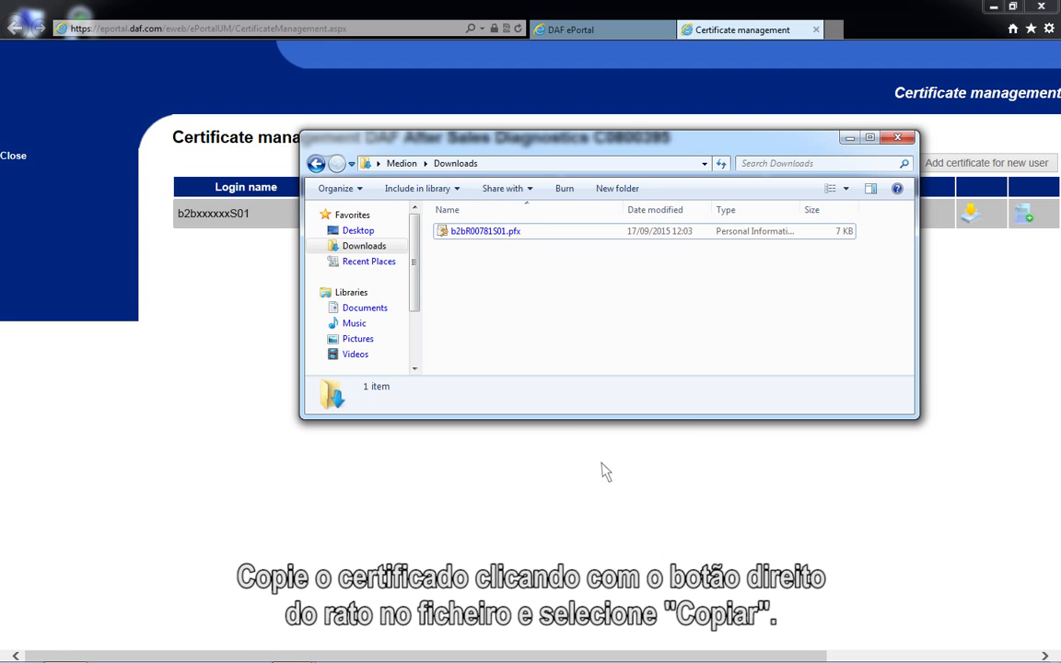
pyautogui.rightClick(452, 235)
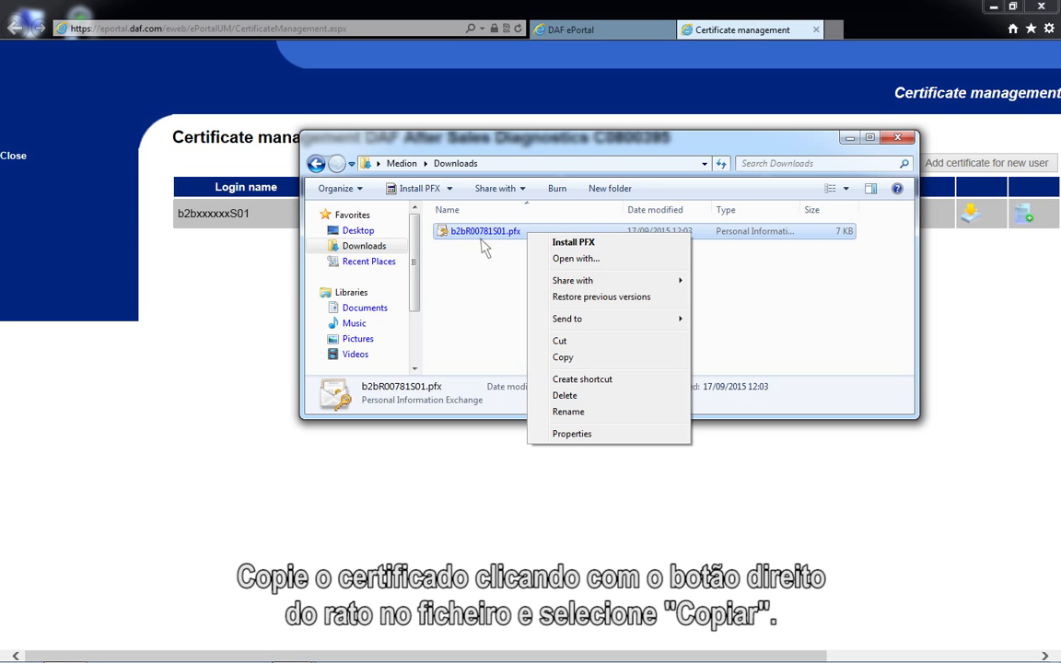
pyautogui.click(563, 357)
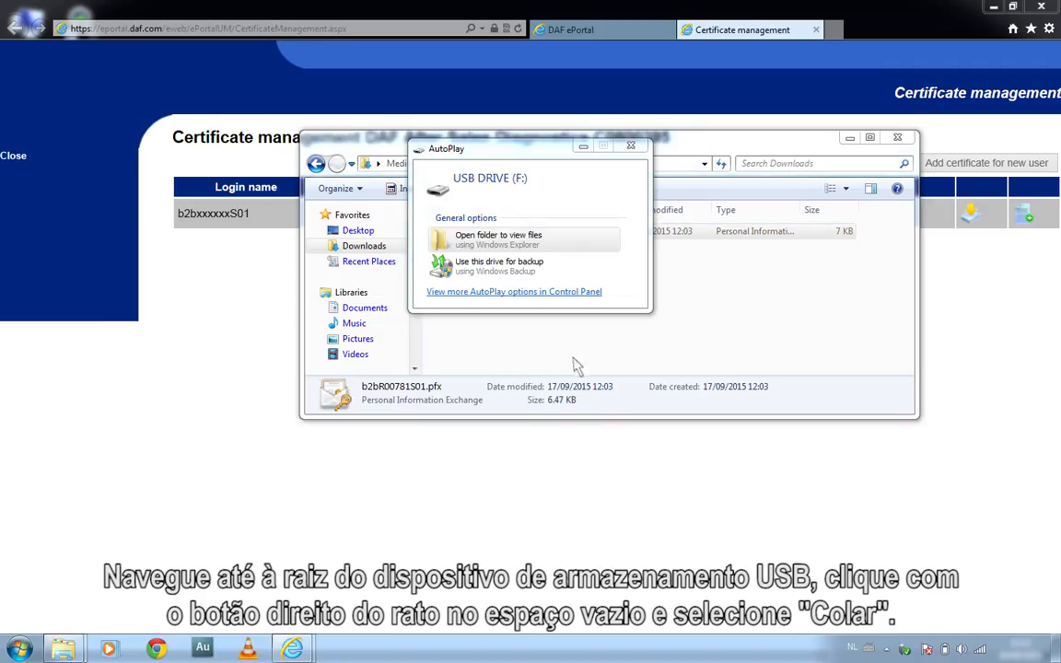
pyautogui.click(454, 241)
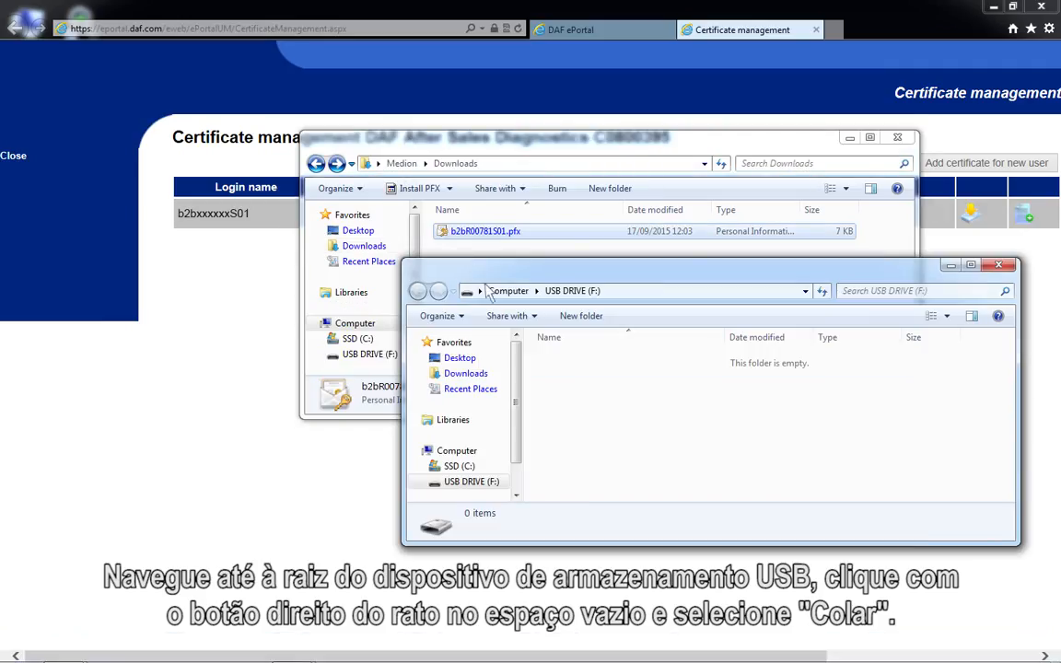
pyautogui.rightClick(575, 394)
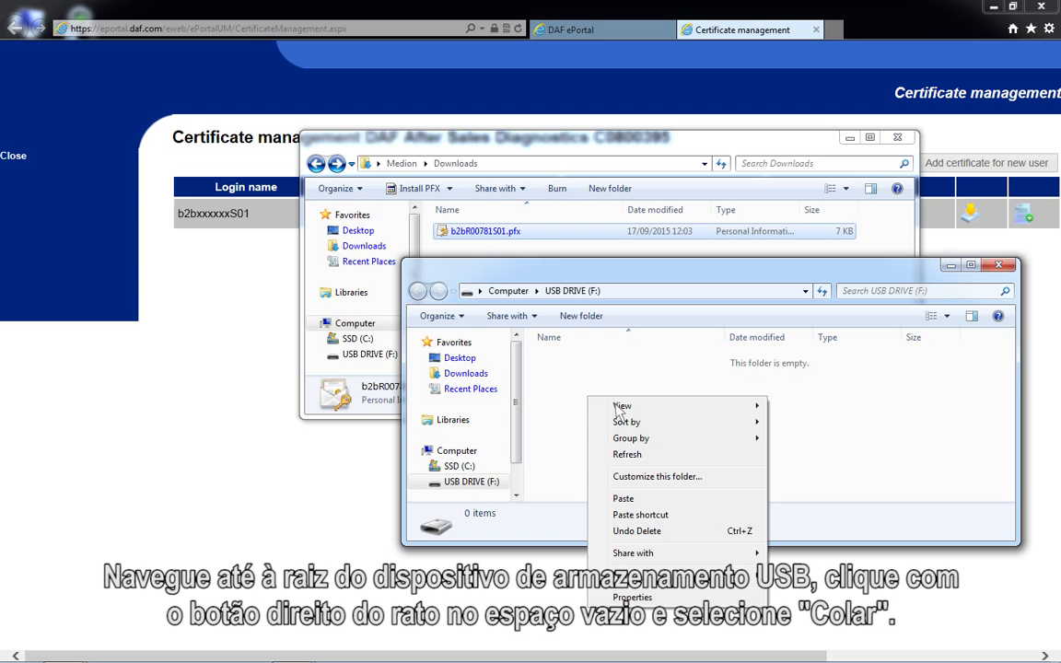
pyautogui.click(632, 500)
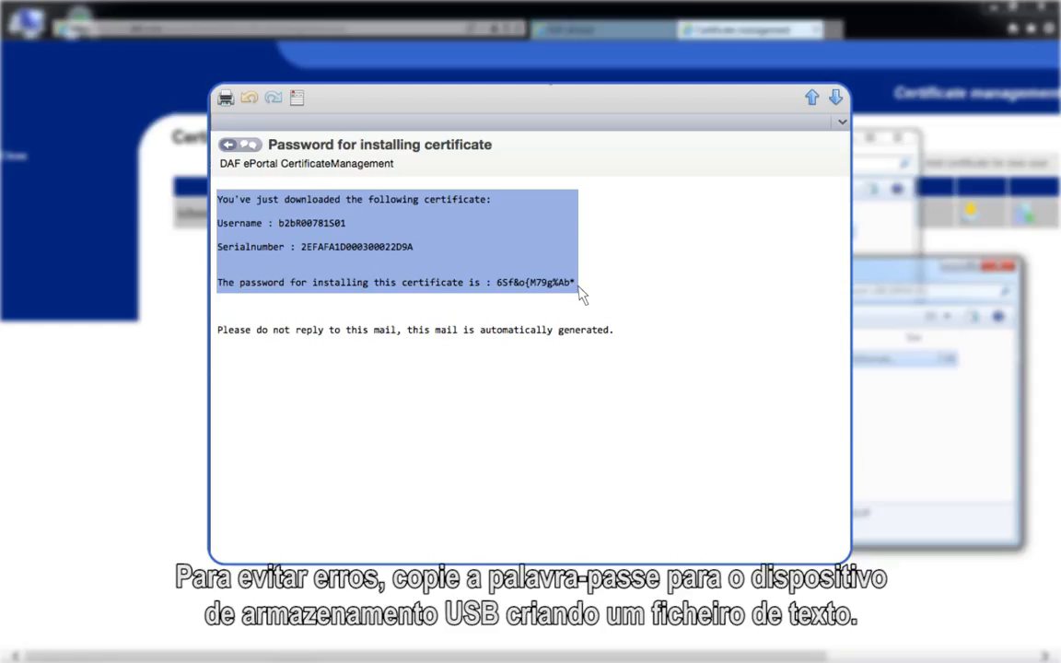
# Copy the selected certificate details and installation password from the e-mail, and create New Text Document.txt on the USB drive
pyautogui.rightClick(577, 284)
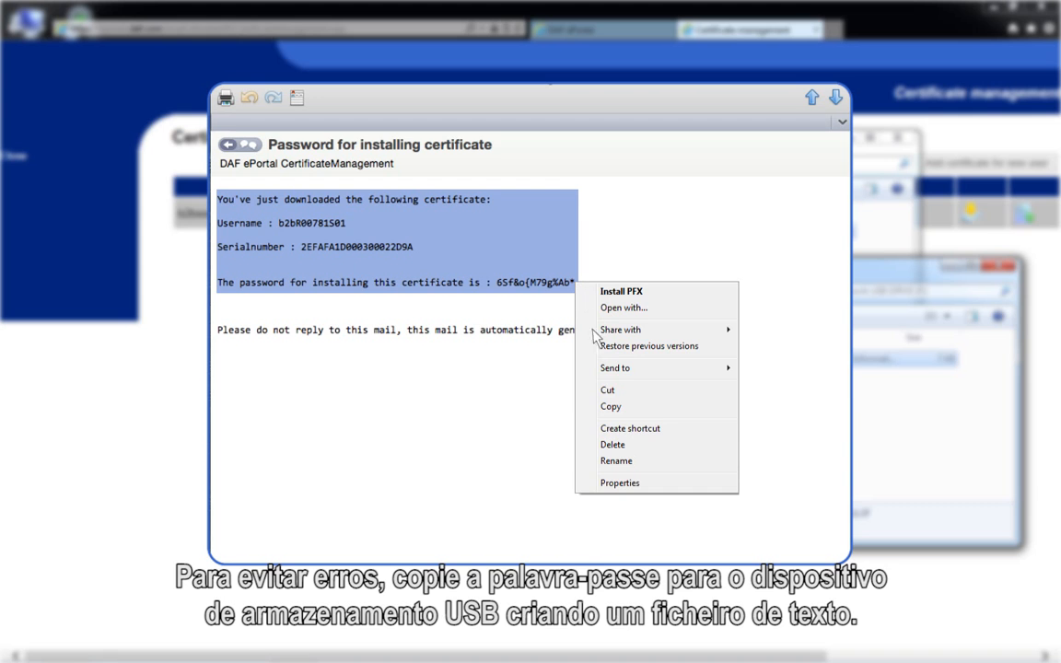
pyautogui.click(611, 407)
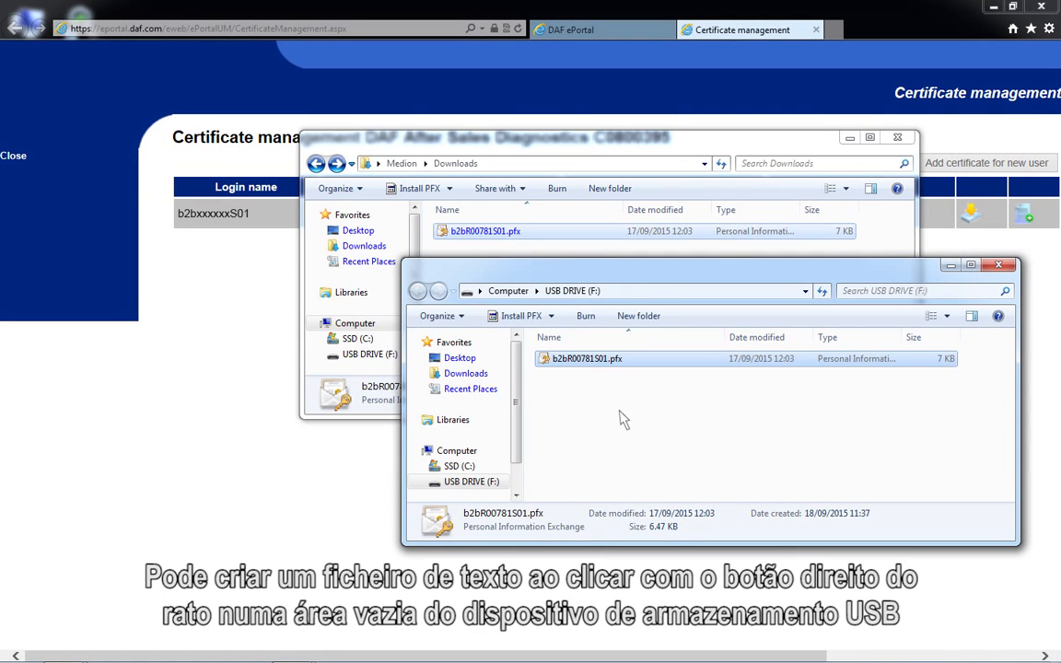
pyautogui.rightClick(537, 367)
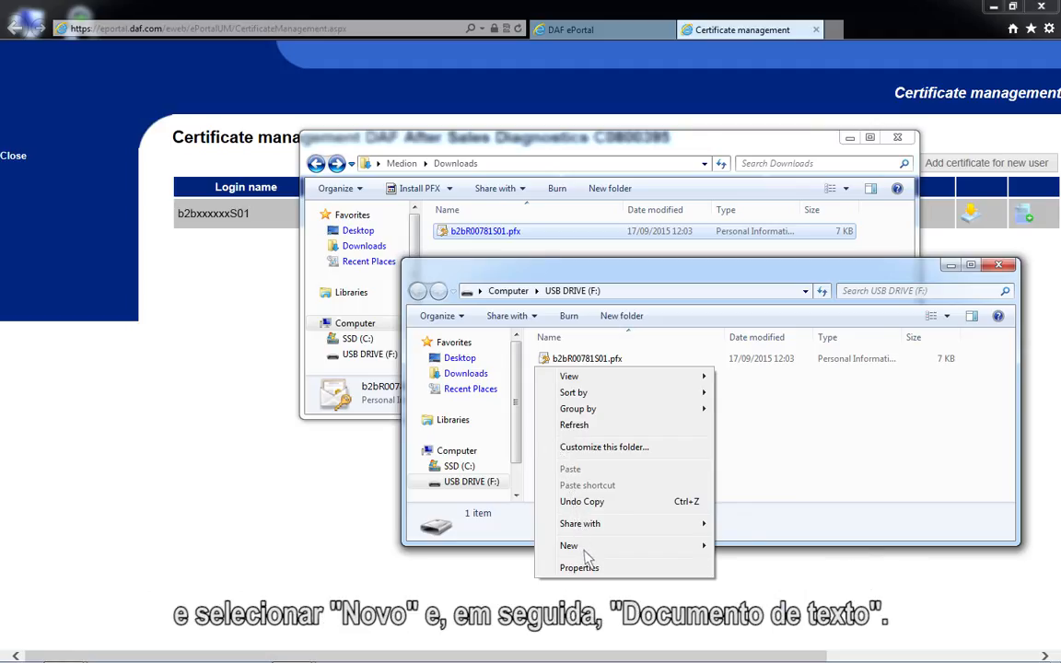
pyautogui.moveTo(706, 547)
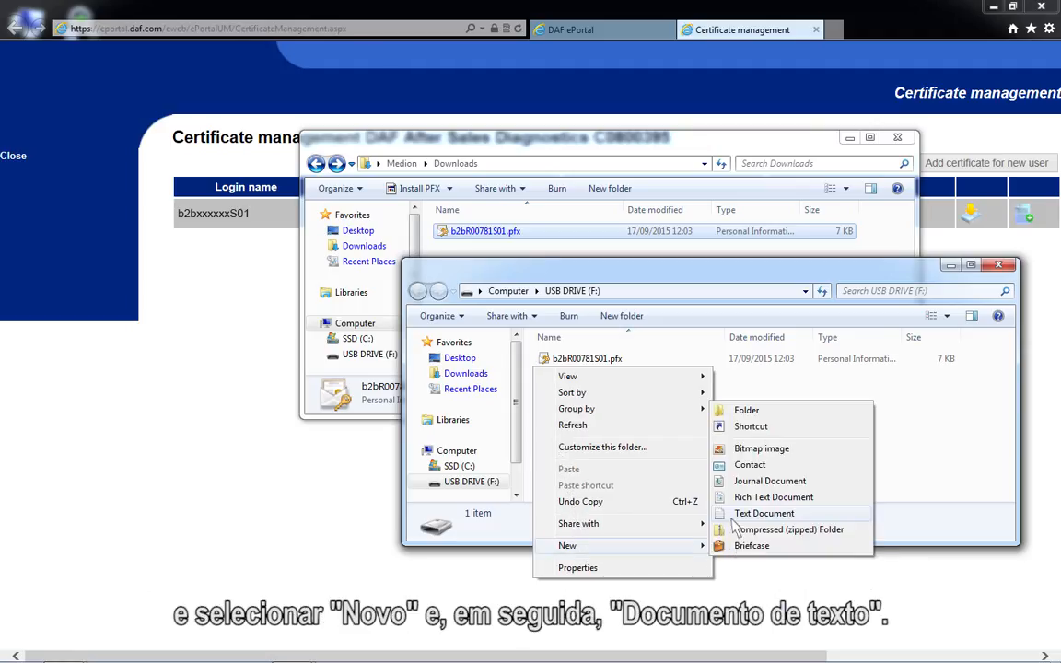
pyautogui.click(734, 520)
pyautogui.press('Return')
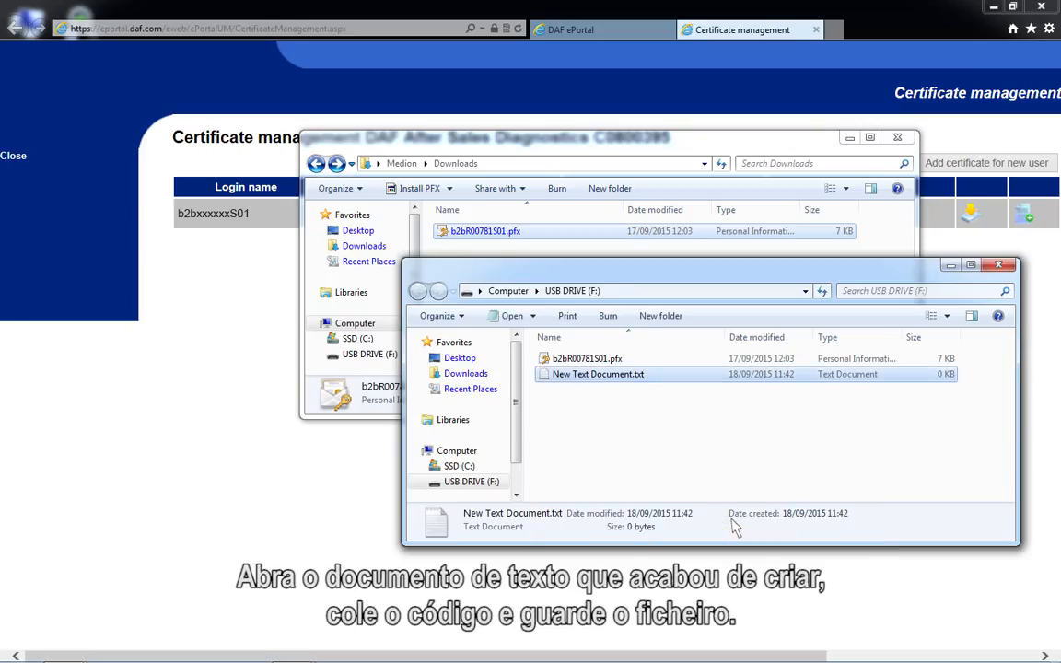
# Paste the copied certificate details and installation password into New Text Document.txt, then save and close it
pyautogui.doubleClick(553, 379)
pyautogui.rightClick(196, 210)
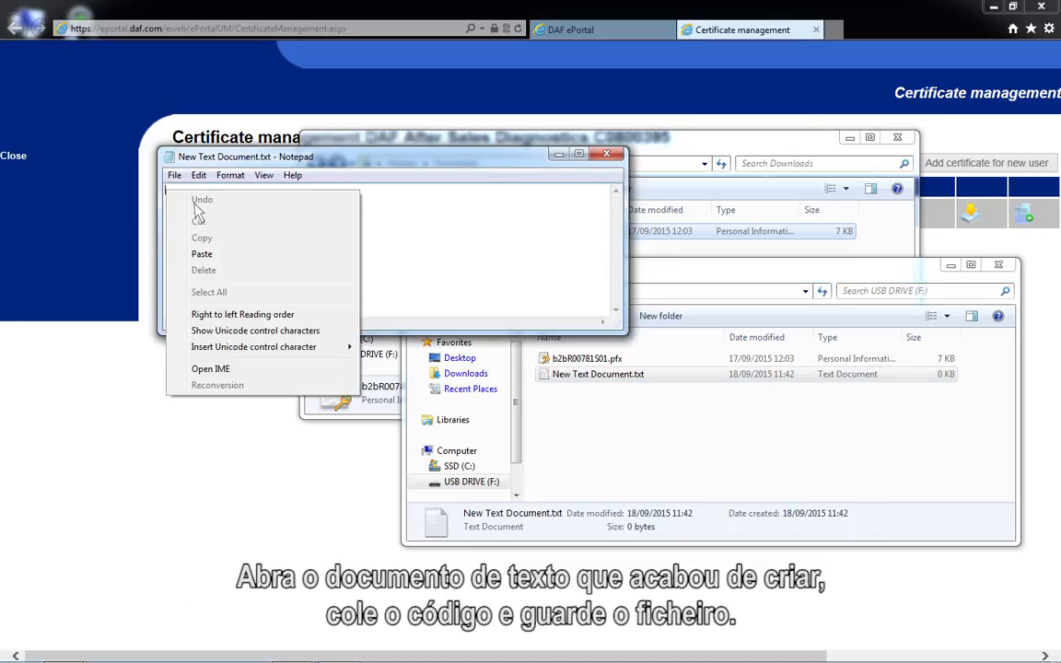
pyautogui.click(203, 255)
pyautogui.click(605, 153)
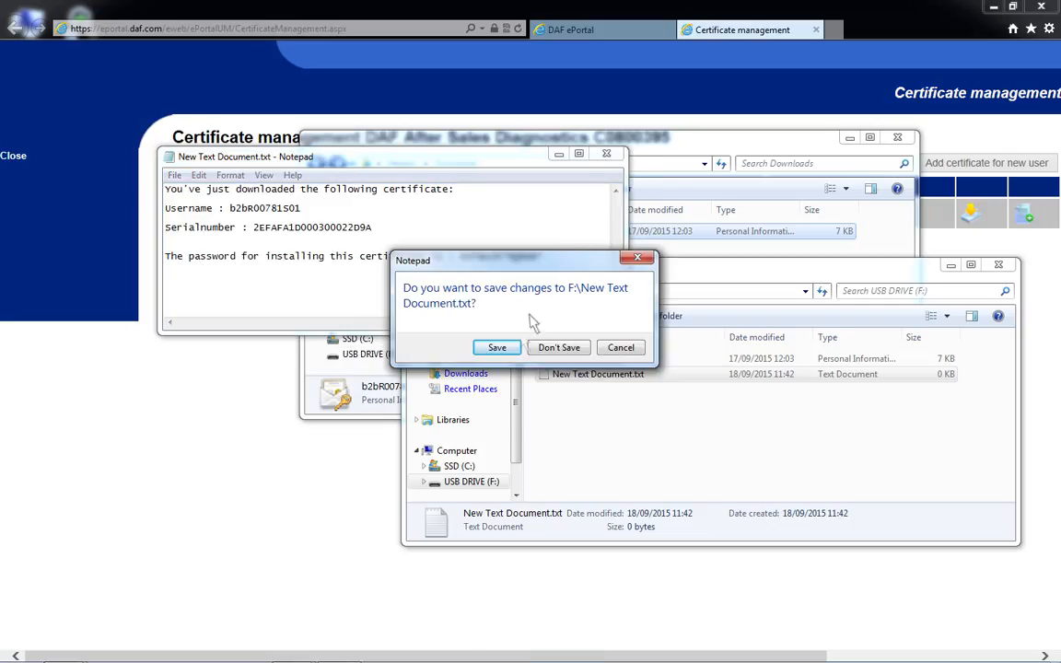
pyautogui.click(497, 348)
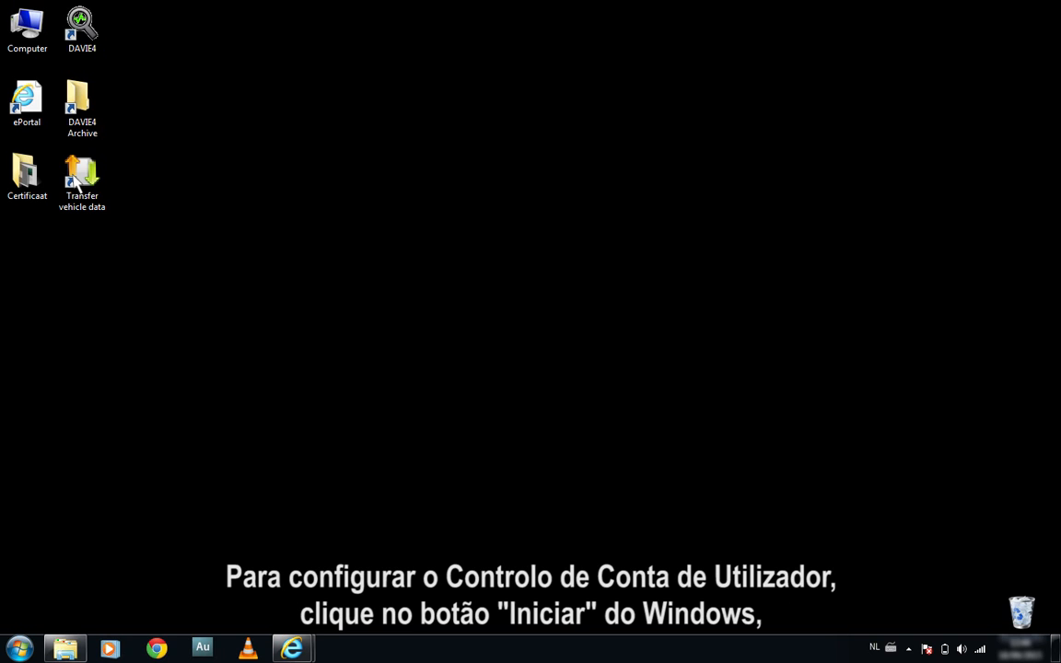
# Find the User Account Control settings by searching for UAC and set the notification level to Never notify
pyautogui.click(20, 651)
pyautogui.write('U')
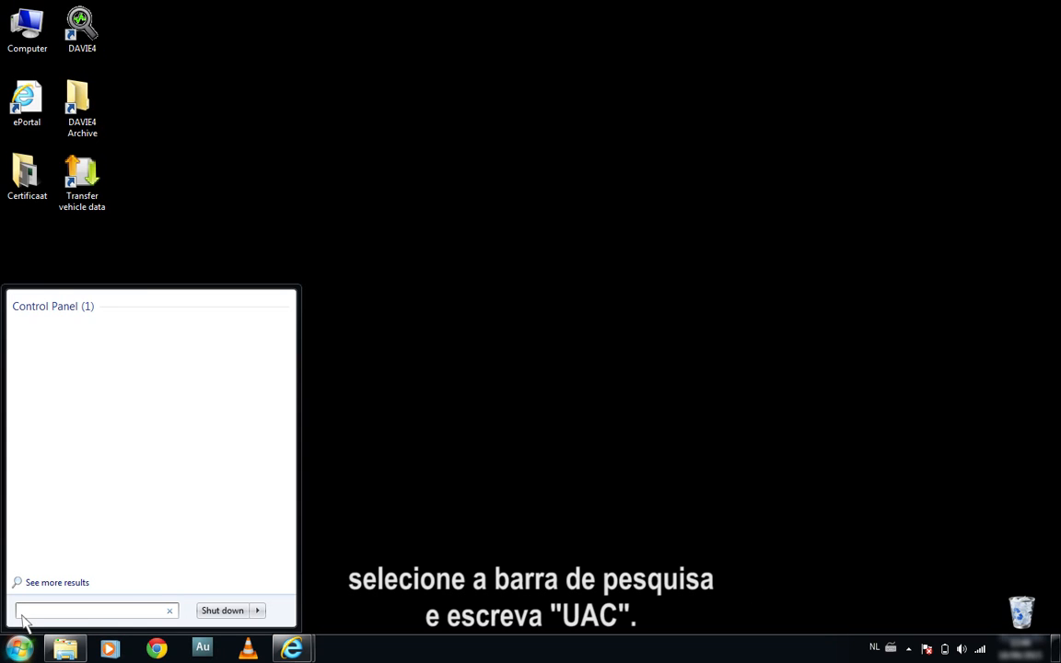
pyautogui.write('AC')
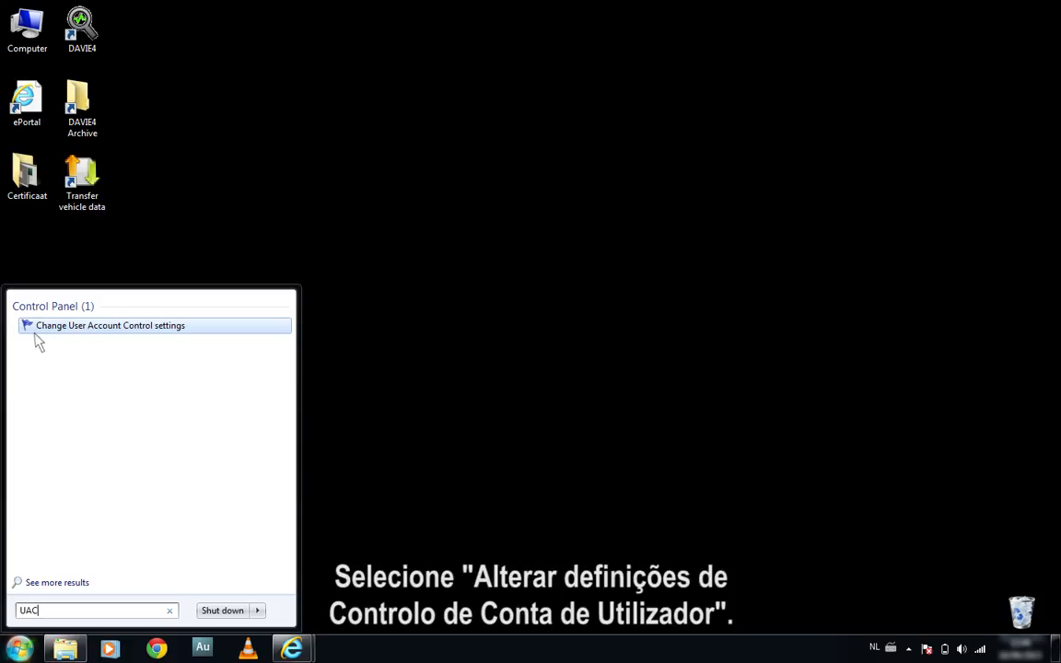
pyautogui.click(35, 331)
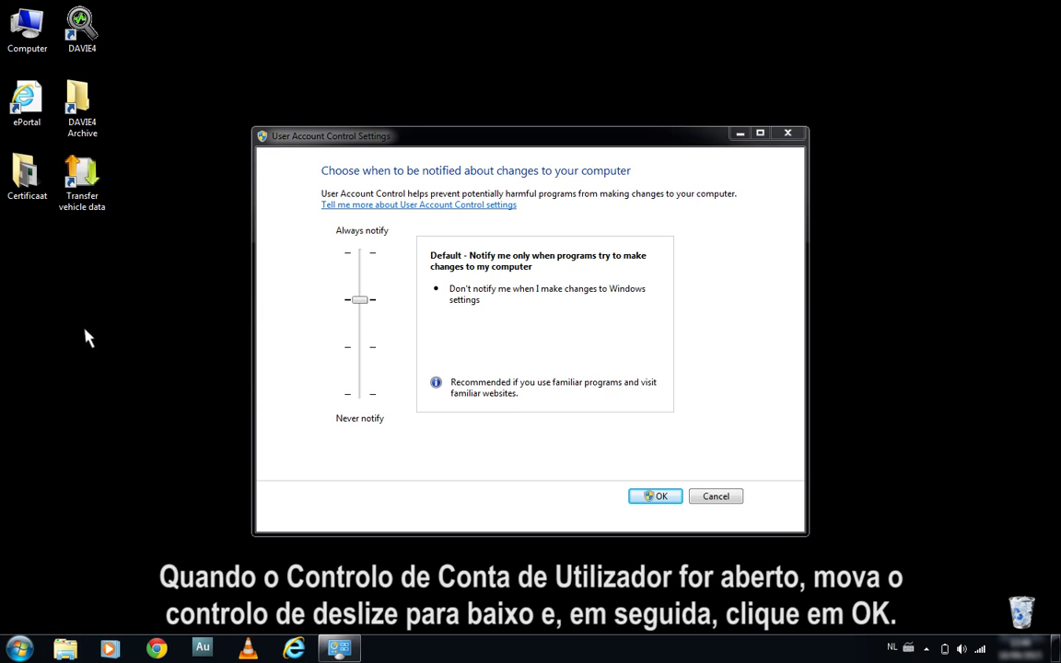
pyautogui.moveTo(359, 300); pyautogui.dragTo(367, 402)
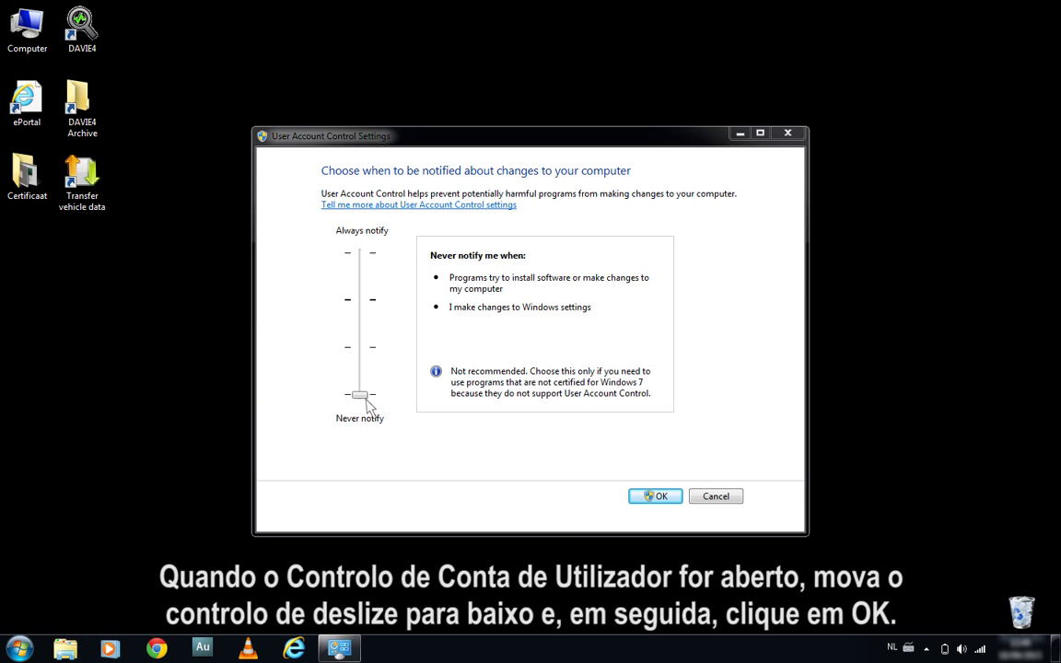
pyautogui.click(655, 499)
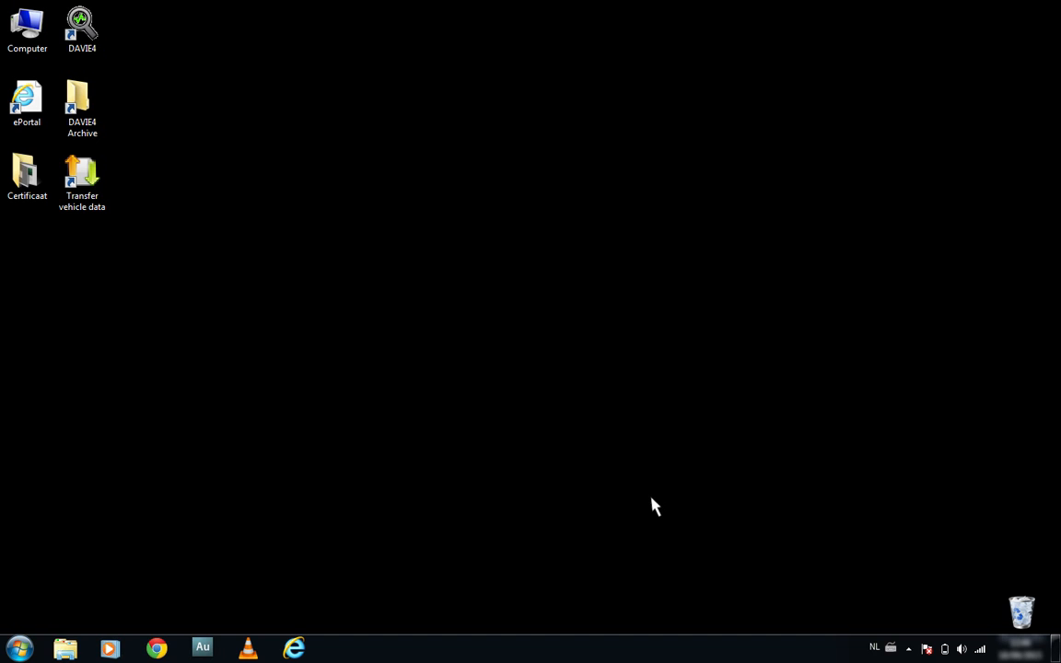
# Start the DAVIE4 Certificate Manager and agree to install a new certificate
pyautogui.click(20, 648)
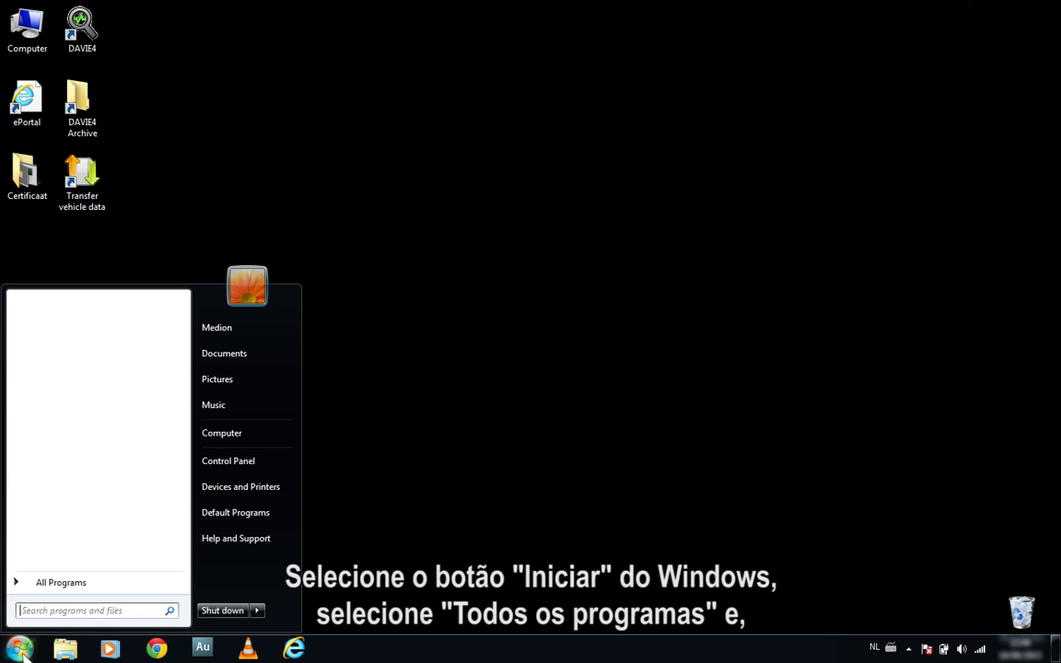
pyautogui.click(30, 583)
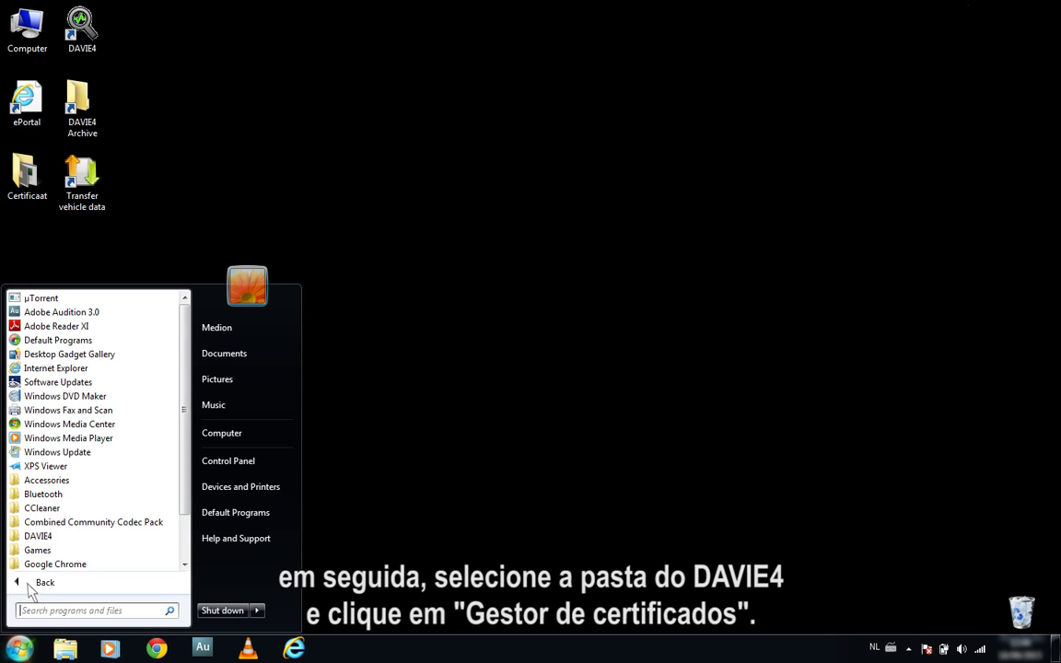
pyautogui.click(61, 538)
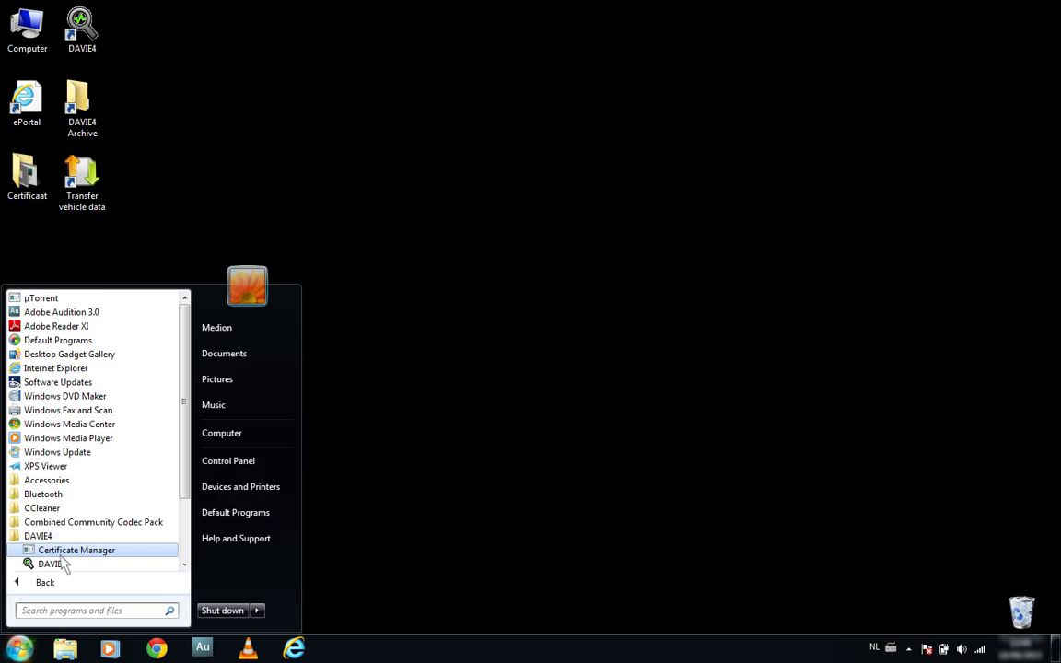
pyautogui.click(61, 555)
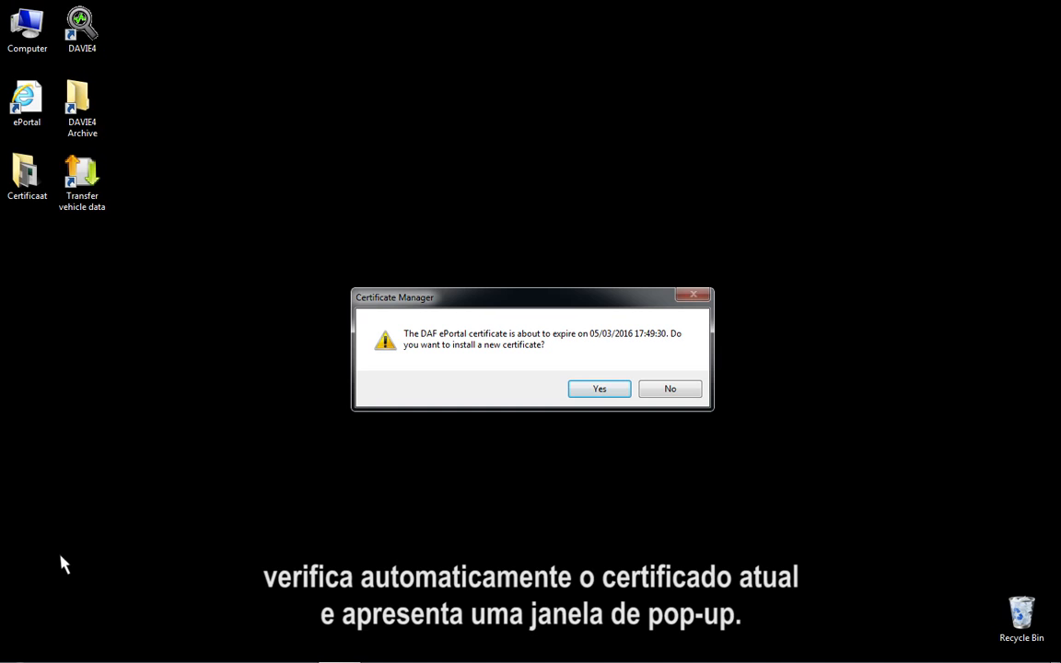
pyautogui.click(600, 390)
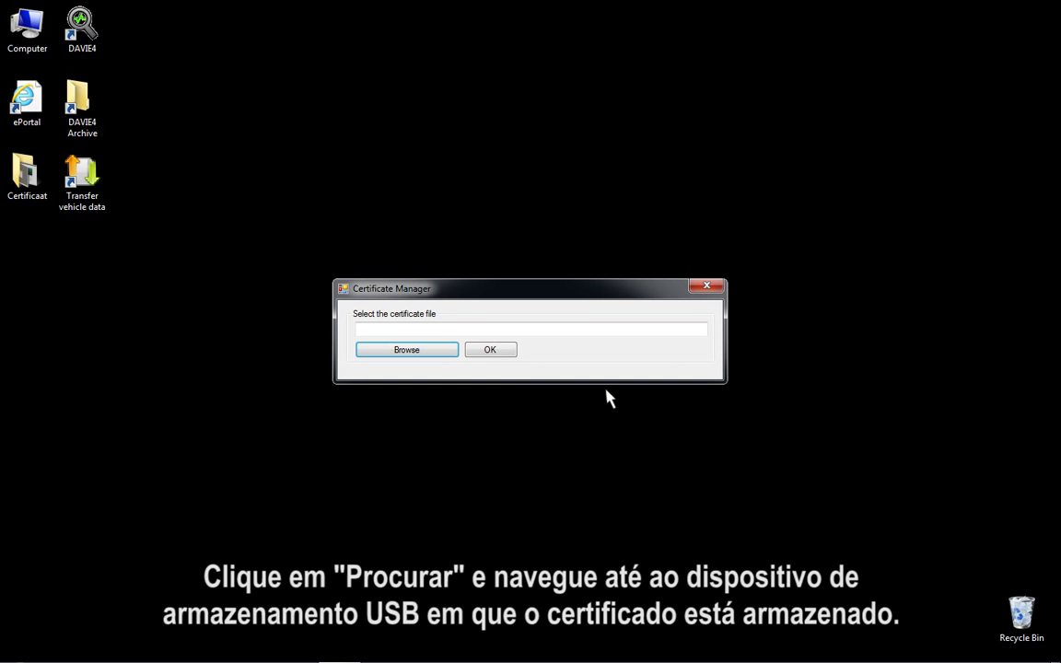
# Choose the .pfx certificate file on USB DRIVE (G:) and start importing it
pyautogui.click(428, 354)
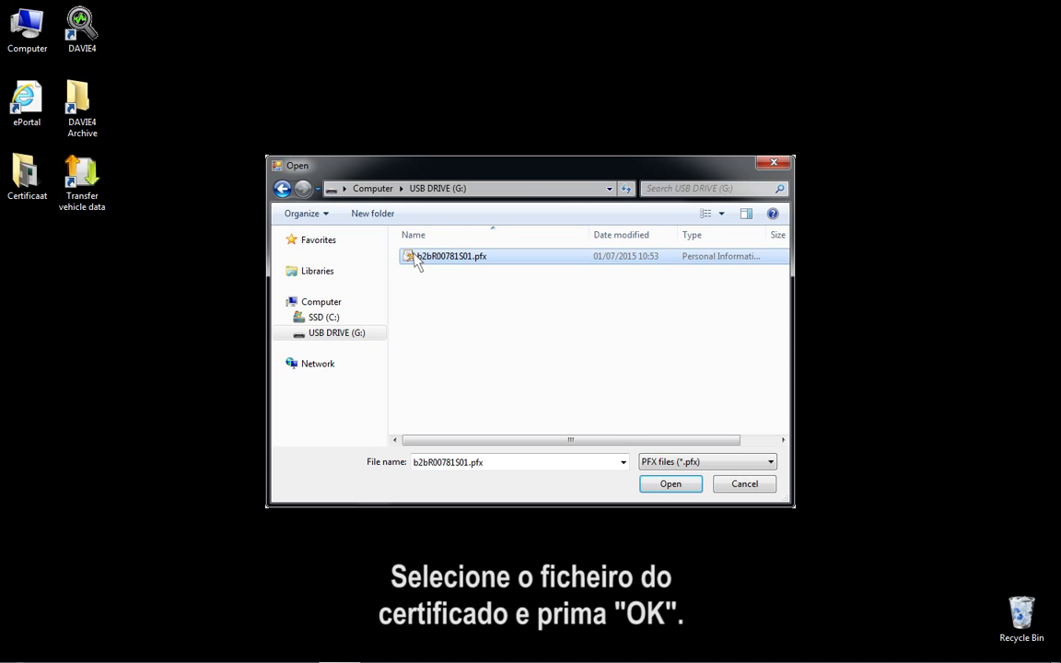
pyautogui.click(690, 488)
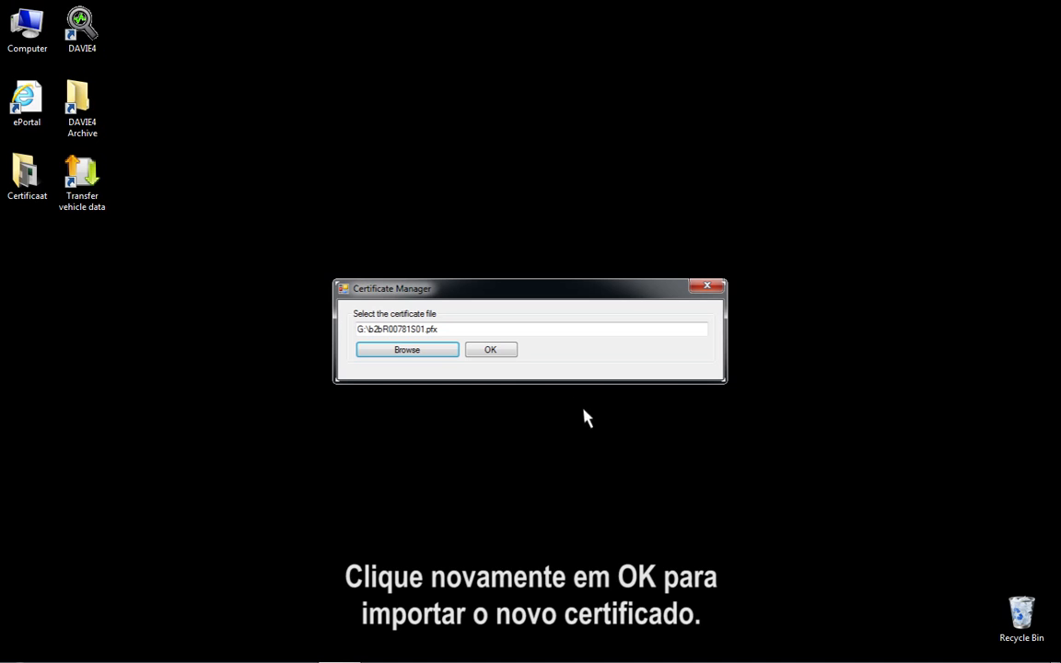
pyautogui.click(503, 355)
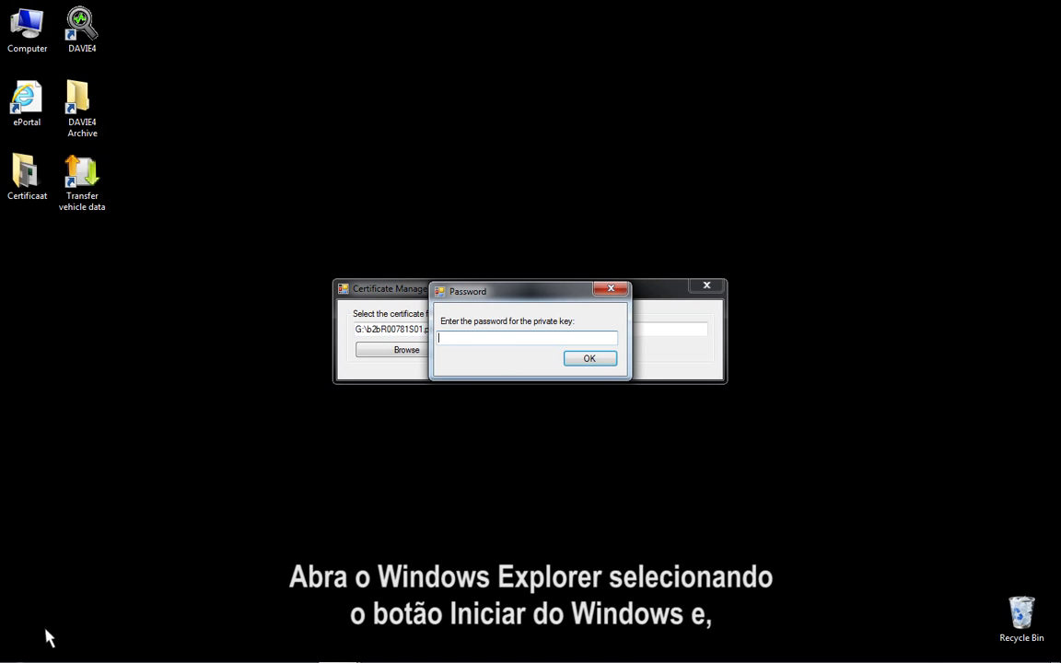
# Copy the certificate installation password from New Text Document.txt on USB DRIVE (G:), then close the file and the drive window
pyautogui.click(18, 648)
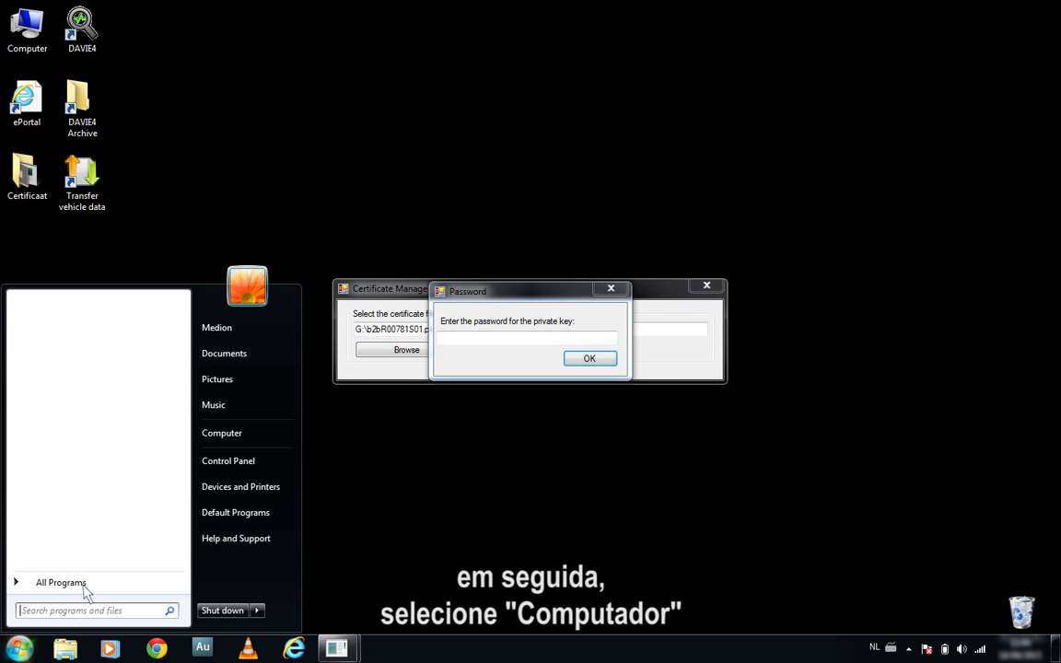
pyautogui.click(250, 438)
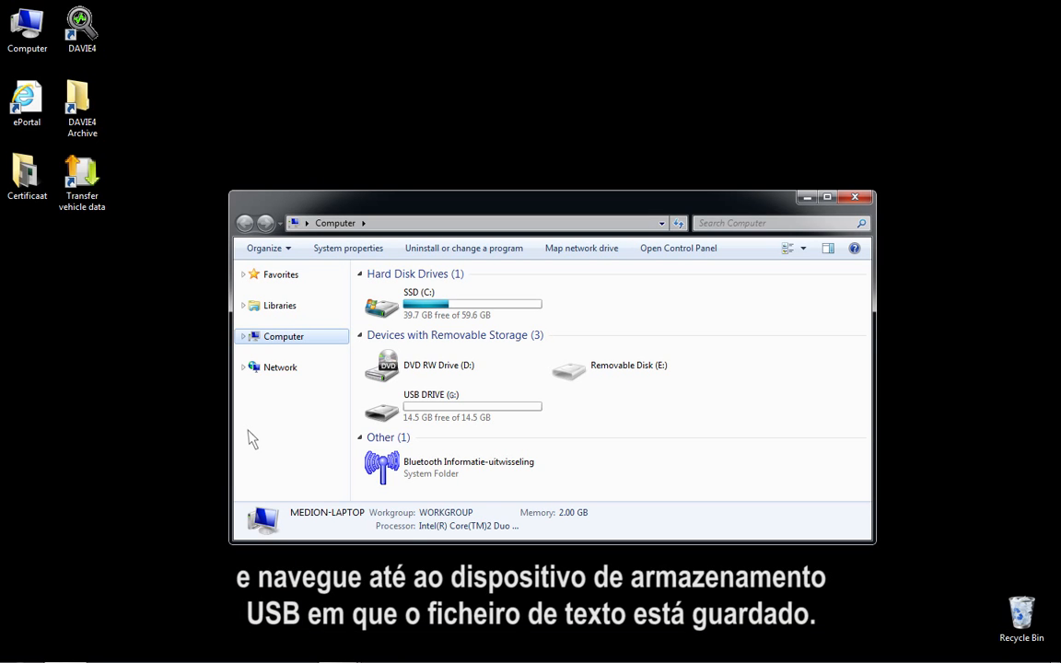
pyautogui.doubleClick(395, 416)
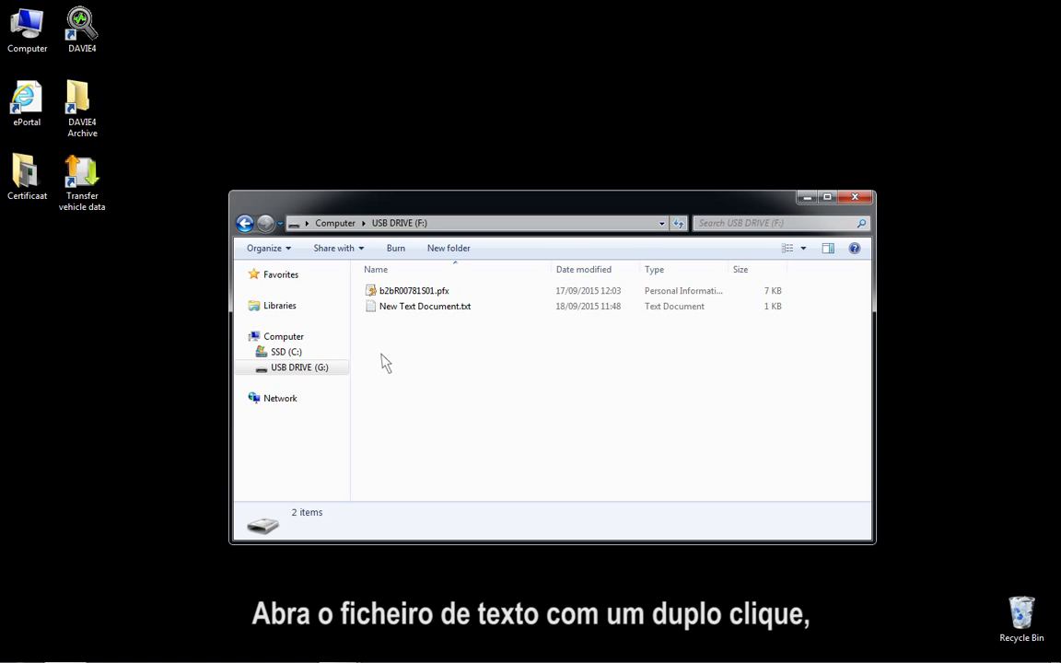
pyautogui.doubleClick(375, 311)
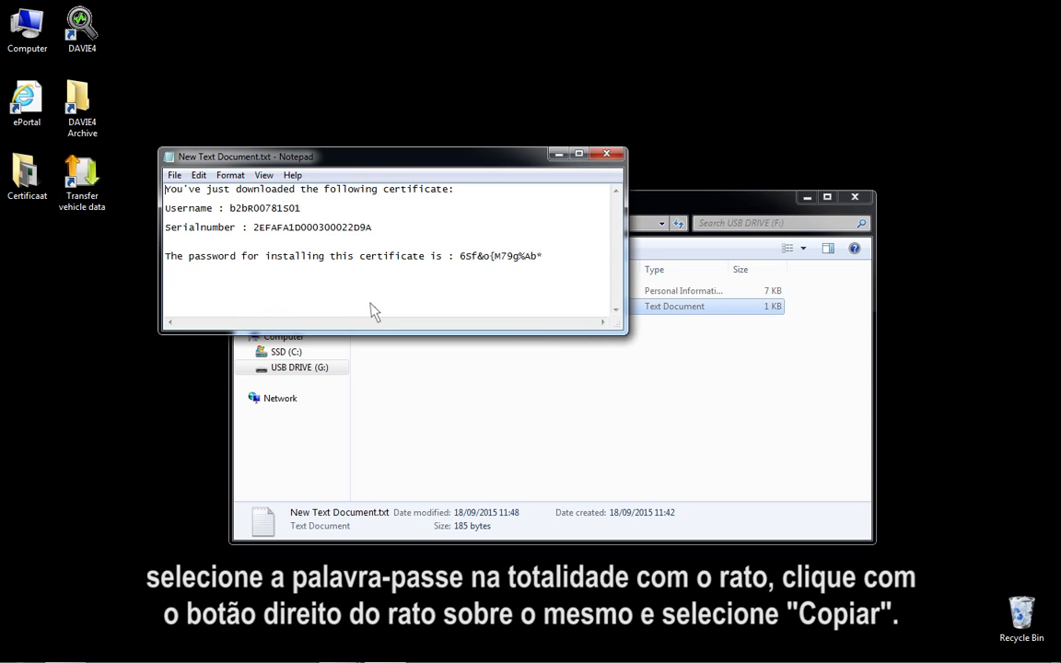
pyautogui.moveTo(458, 258); pyautogui.dragTo(541, 261)
pyautogui.rightClick(541, 259)
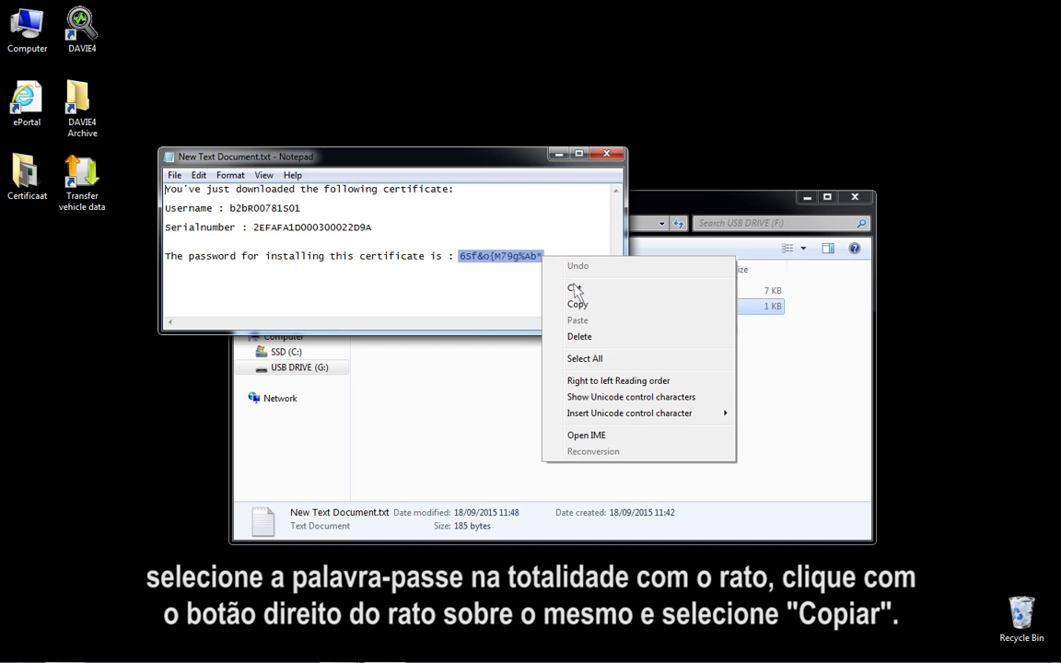
pyautogui.click(592, 308)
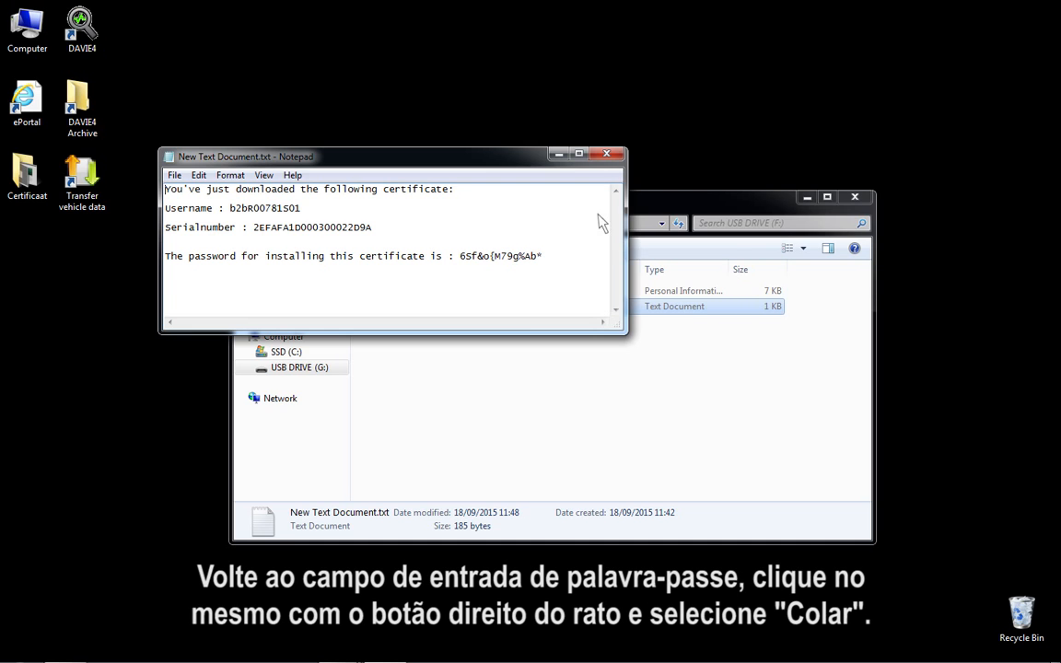
pyautogui.click(606, 155)
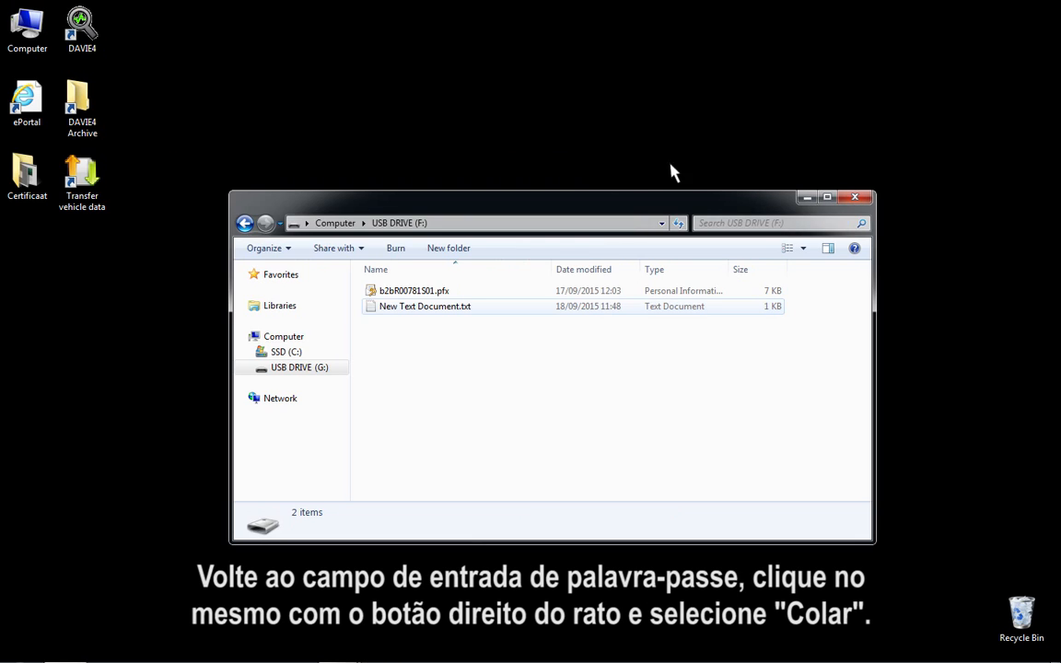
pyautogui.click(855, 197)
# Paste the copied password as the private key password, install the certificate and dismiss the Certificate Manager message
pyautogui.rightClick(460, 337)
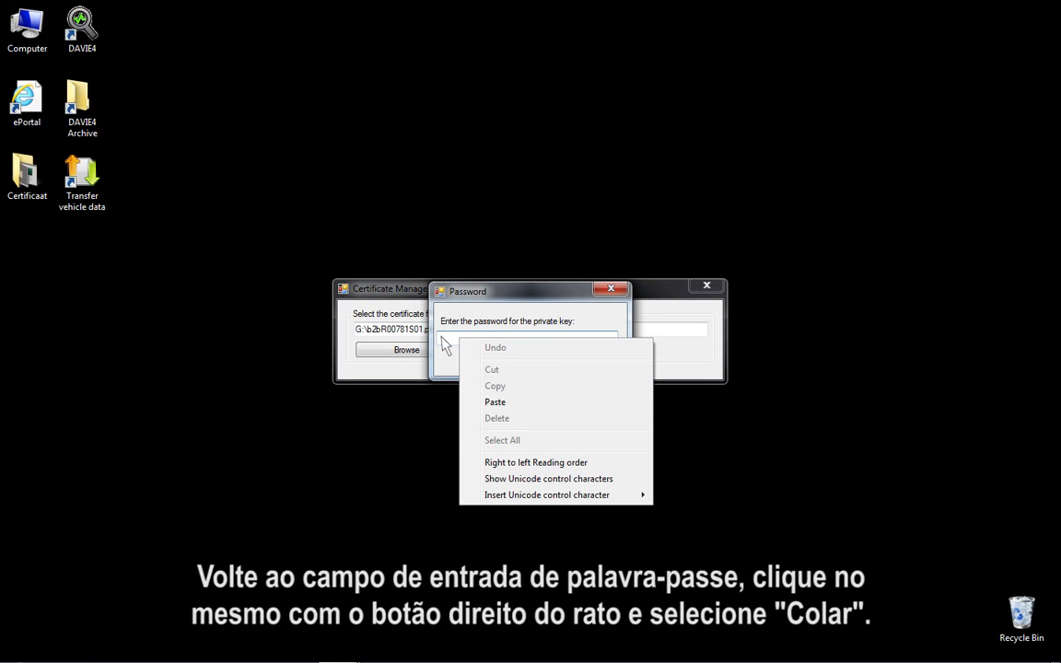
pyautogui.click(507, 402)
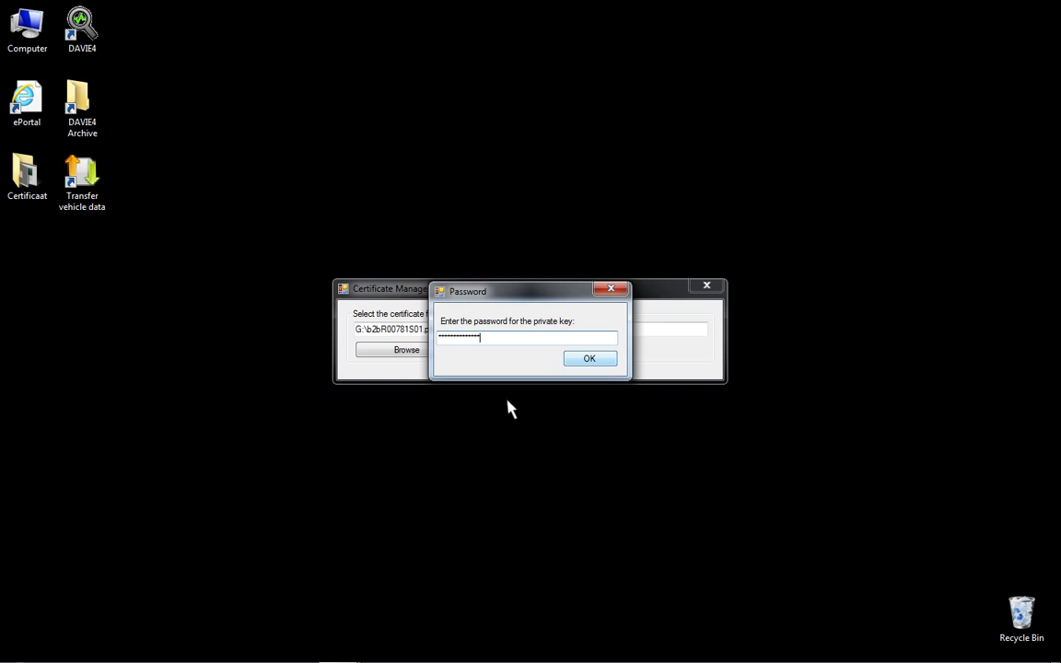
pyautogui.click(589, 361)
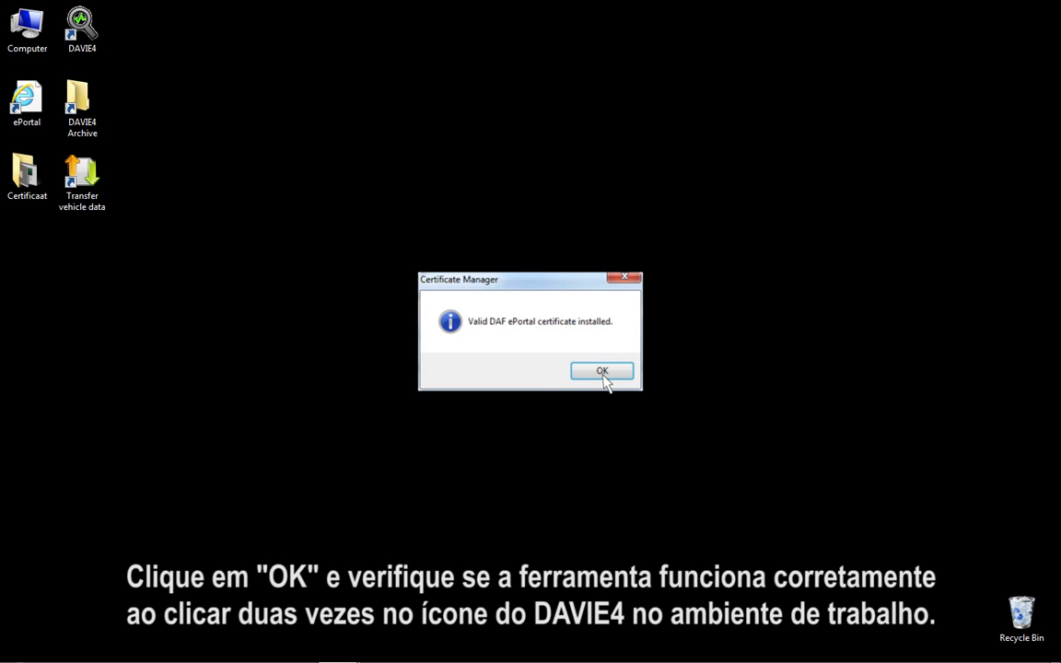
pyautogui.click(603, 372)
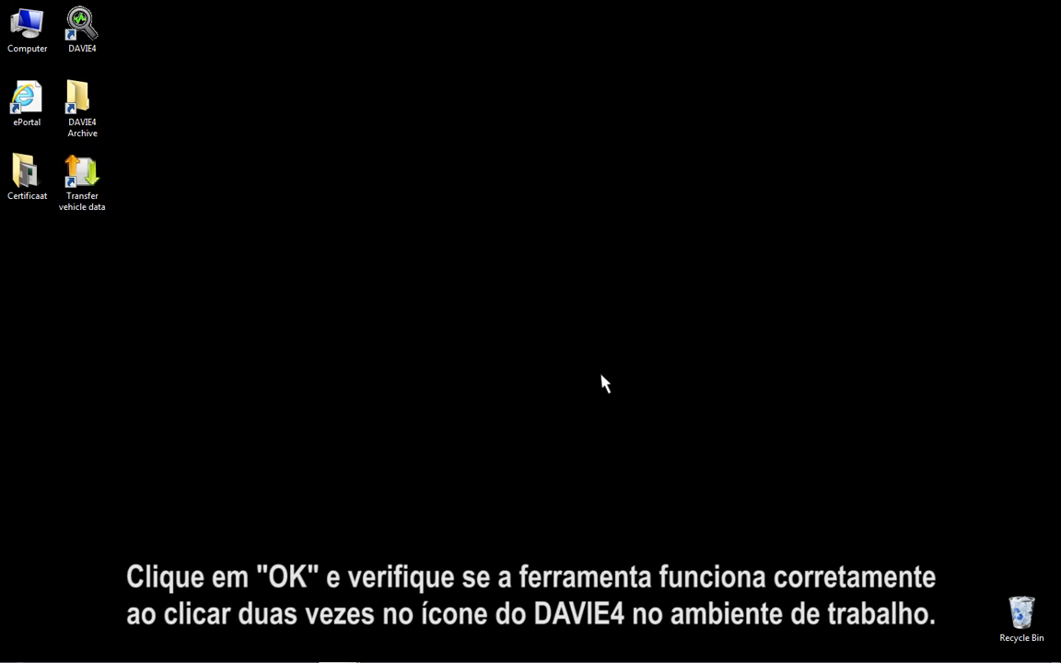
# Start DAVIE4 and log in with the user name davie4user and the account password
pyautogui.doubleClick(80, 23)
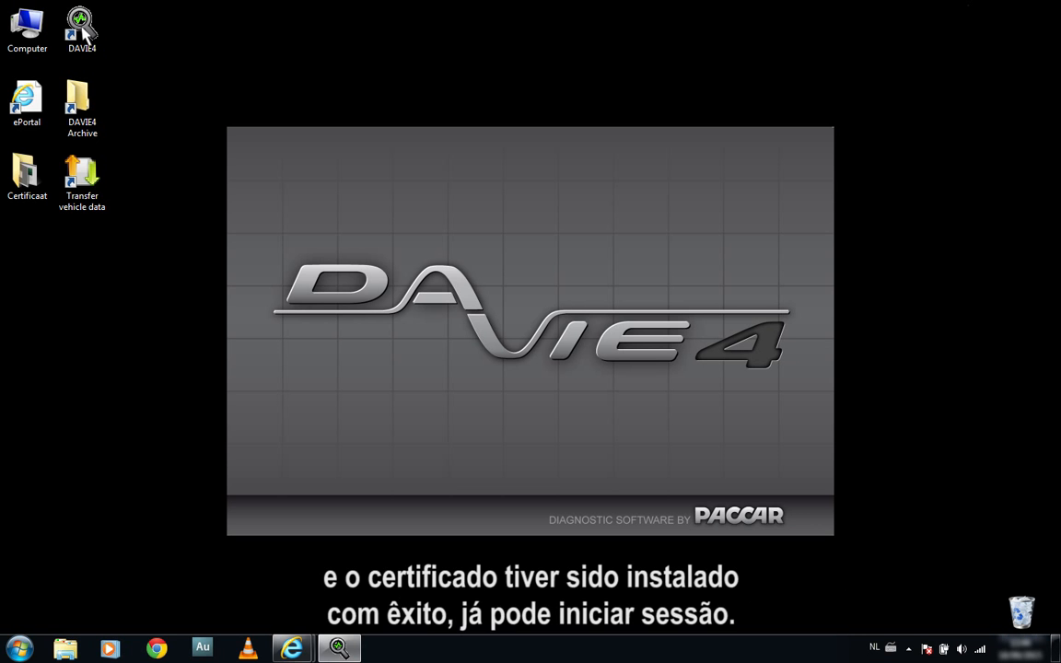
pyautogui.write('davie4use')
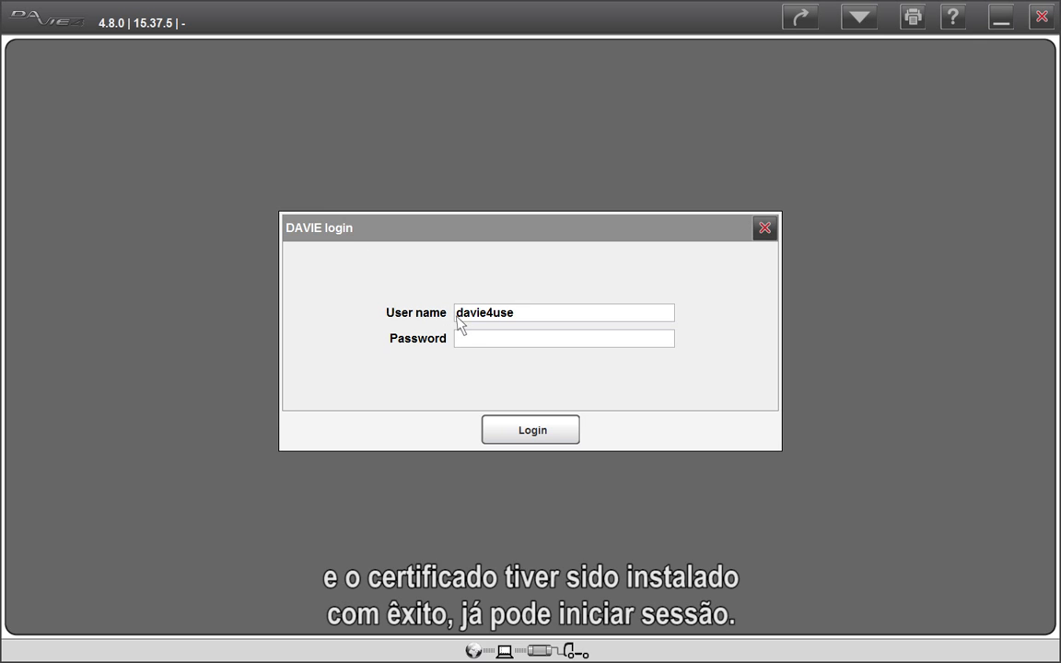
pyautogui.write('r')
pyautogui.click(457, 342)
pyautogui.write('••••••')
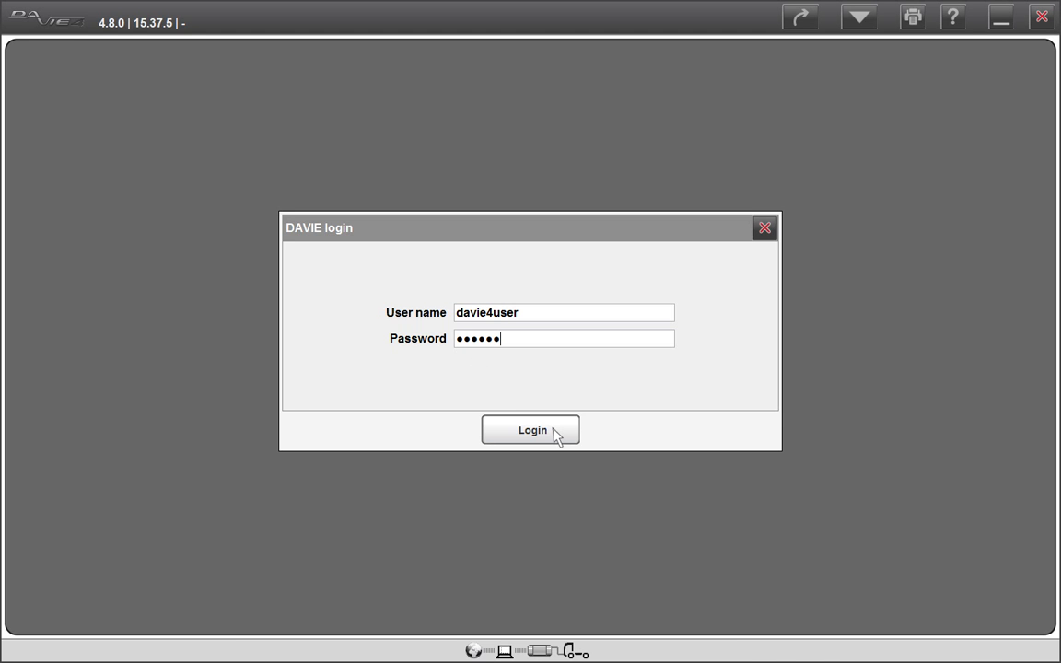
pyautogui.click(554, 429)
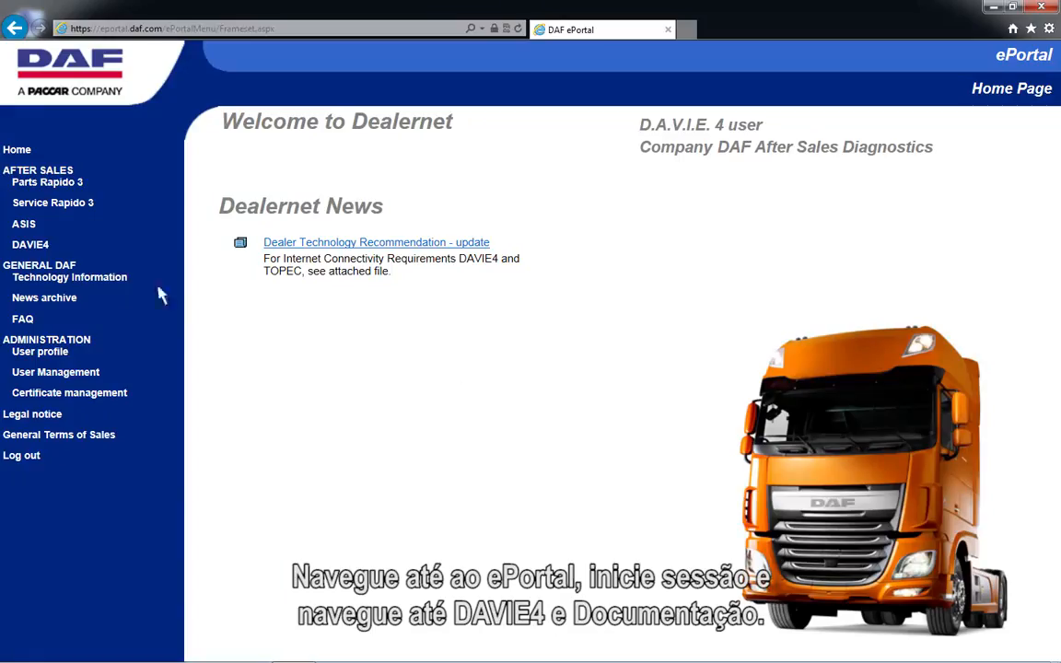
# In the DAF ePortal, open the (XX) Manual Certificate Update DAVIE4 document from the DAVIE4 documentation
pyautogui.click(30, 244)
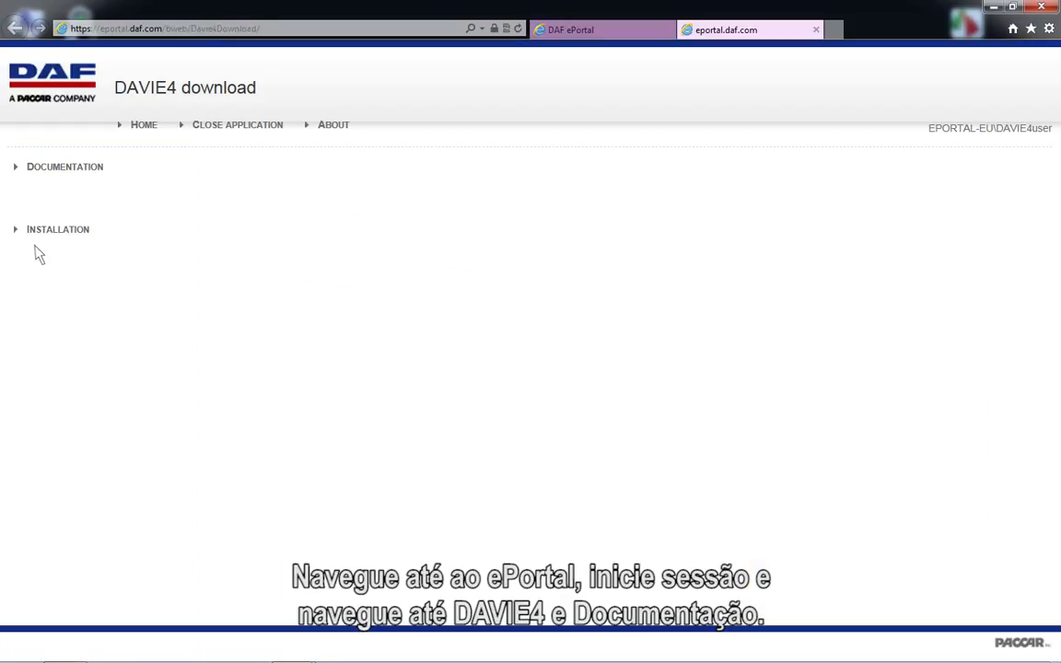
pyautogui.click(37, 171)
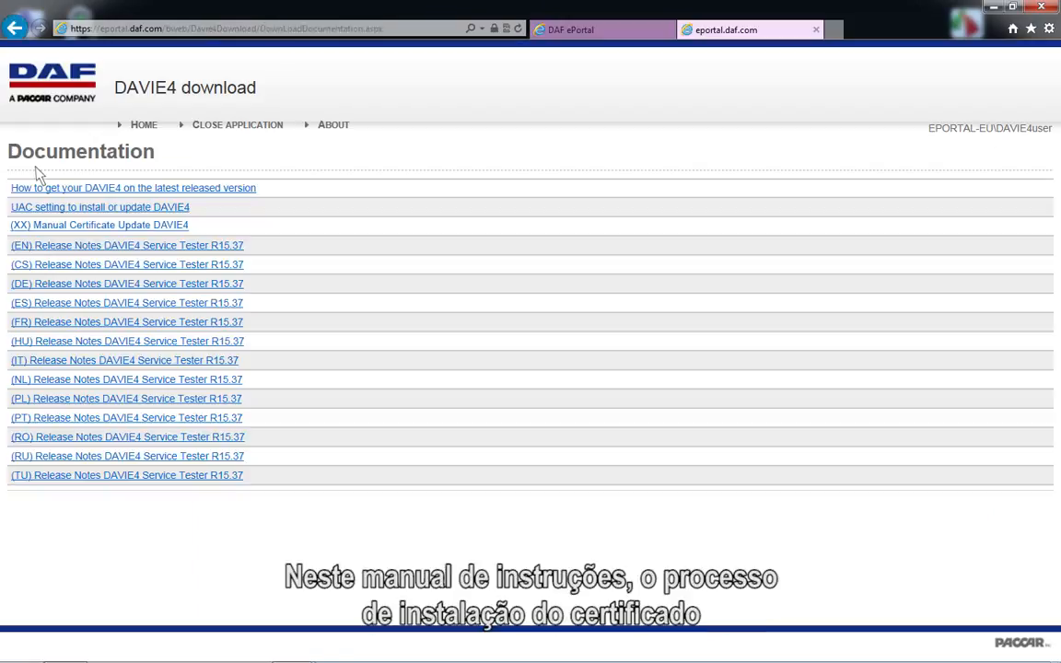
pyautogui.click(57, 226)
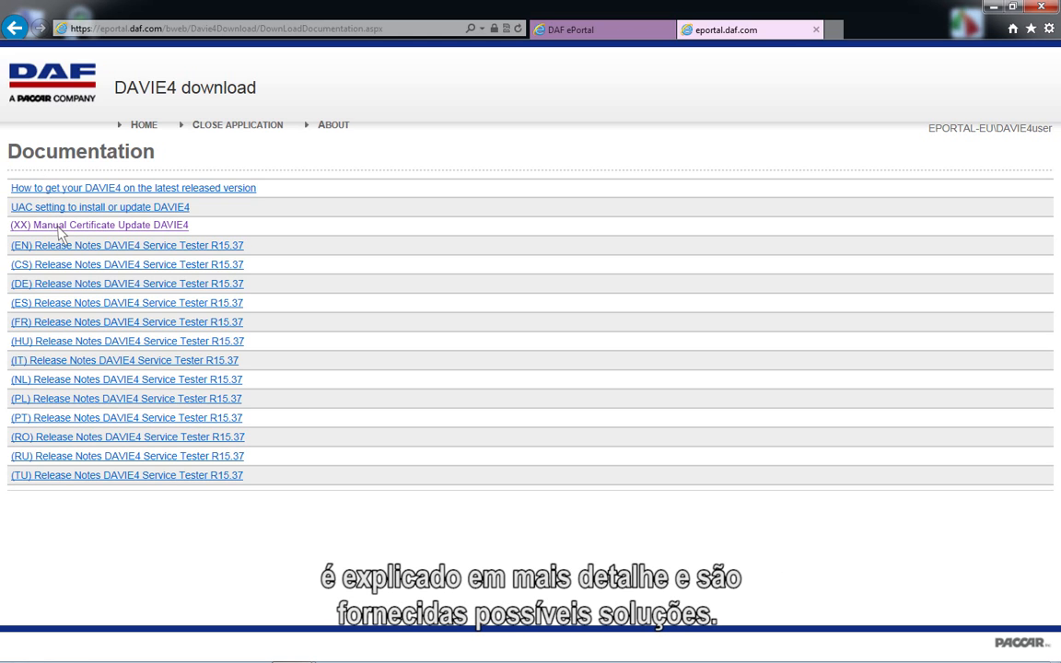